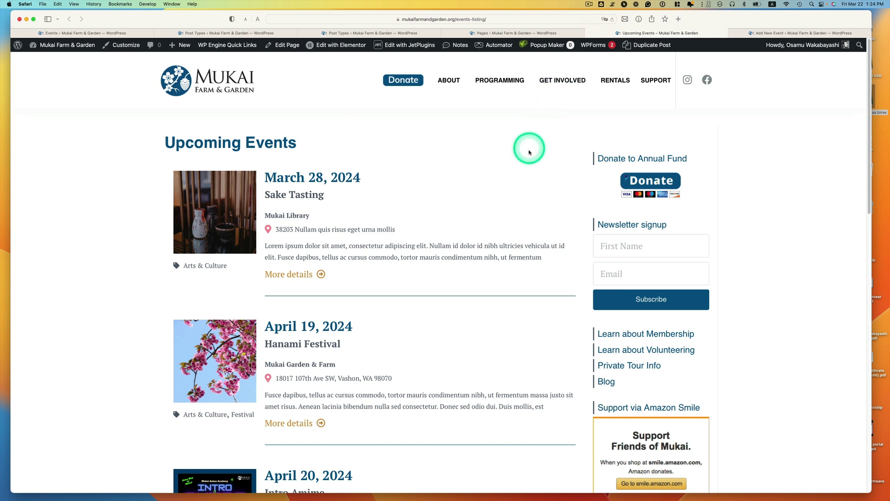
# Look over the live Upcoming Events page, then go back to the JetEngine Post Types list.
pyautogui.scroll(-1, 437, 226)
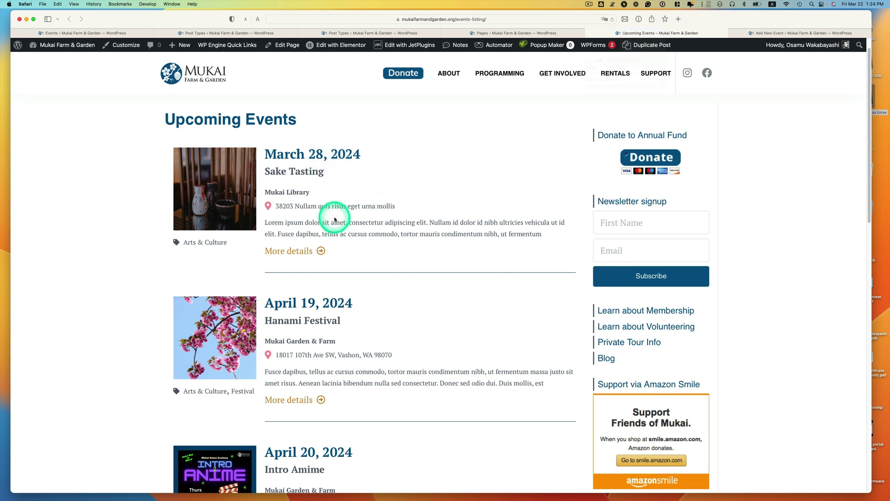
pyautogui.press('super+bracketleft')
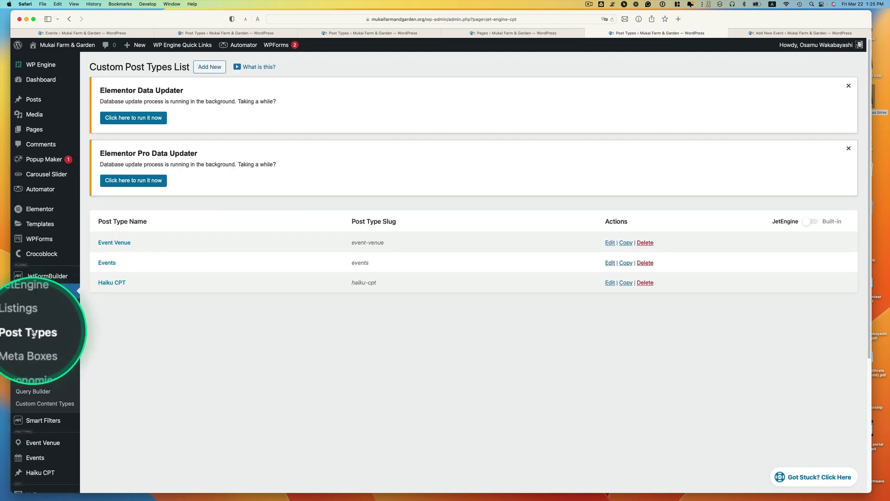
# In the Events post type, confirm the Start date meta field's label, name and Date field type.
pyautogui.click(108, 263)
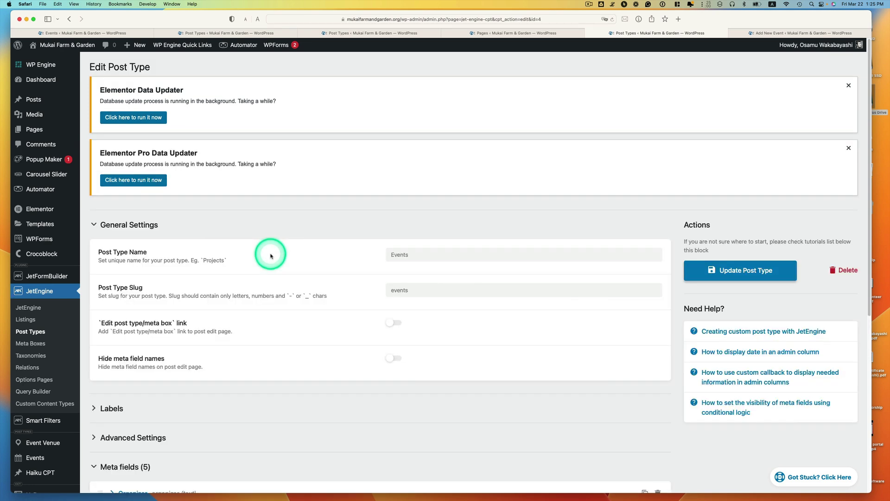
pyautogui.scroll(-5, 271, 256)
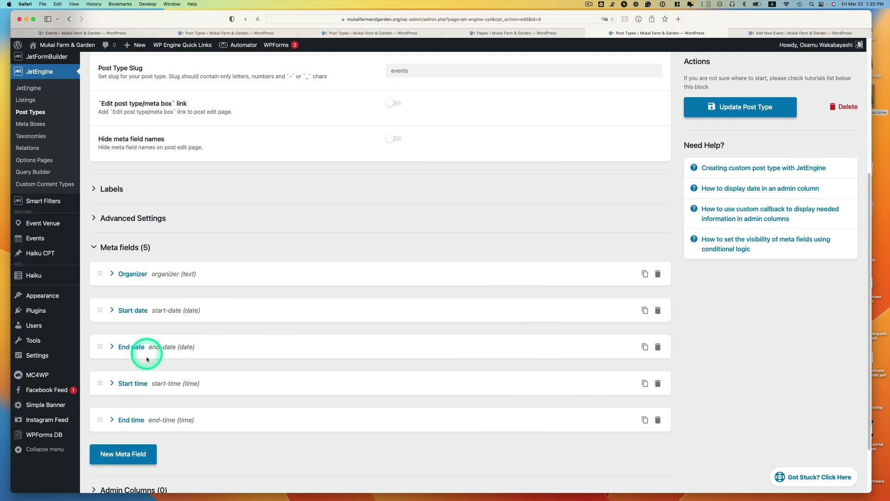
pyautogui.scroll(-1, 218, 392)
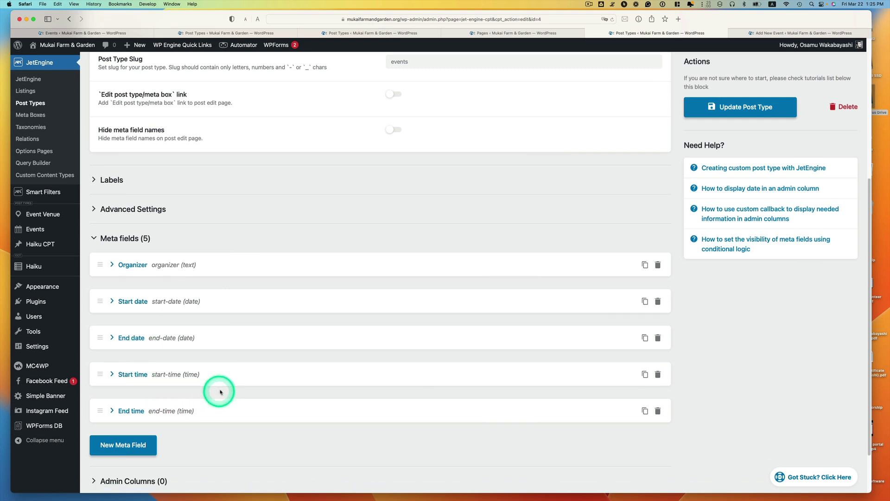
pyautogui.click(132, 301)
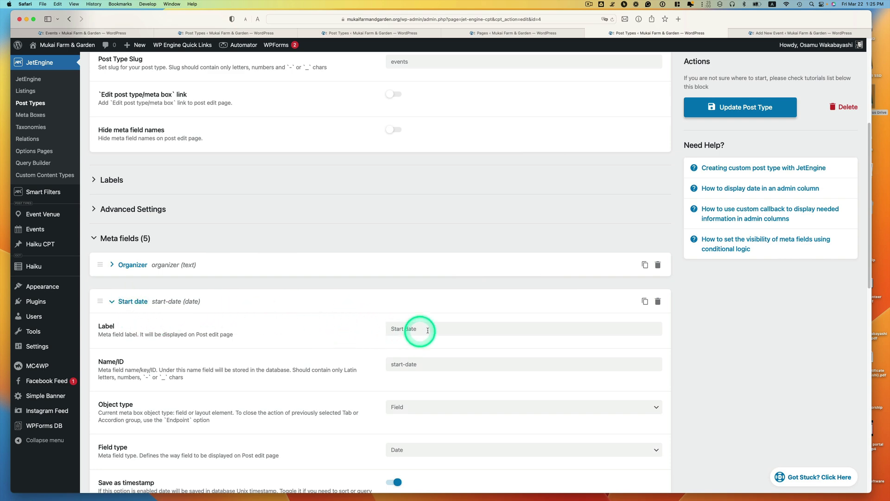
pyautogui.click(411, 329)
pyautogui.click(423, 364)
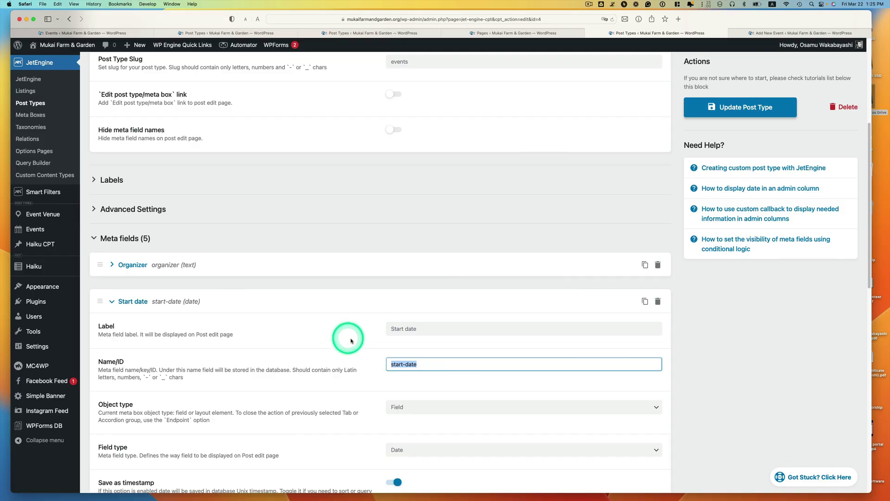
pyautogui.scroll(-3, 345, 338)
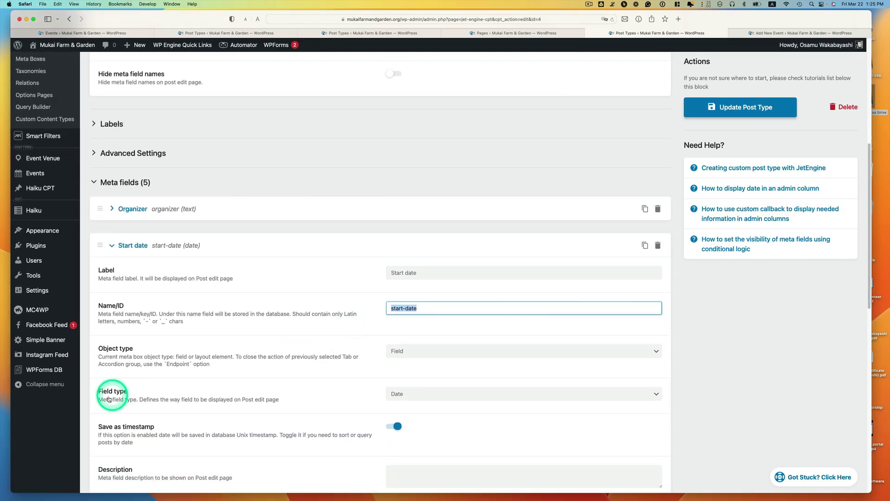
pyautogui.click(397, 394)
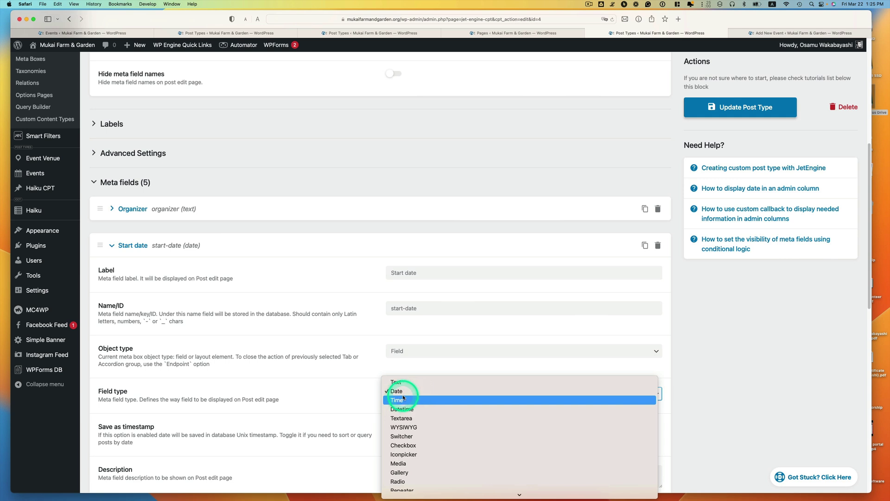
pyautogui.click(400, 394)
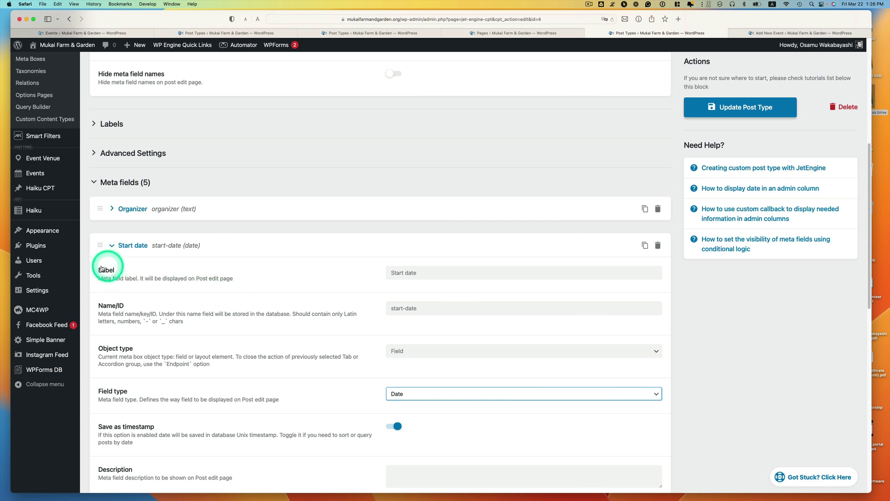
pyautogui.scroll(3, 79, 246)
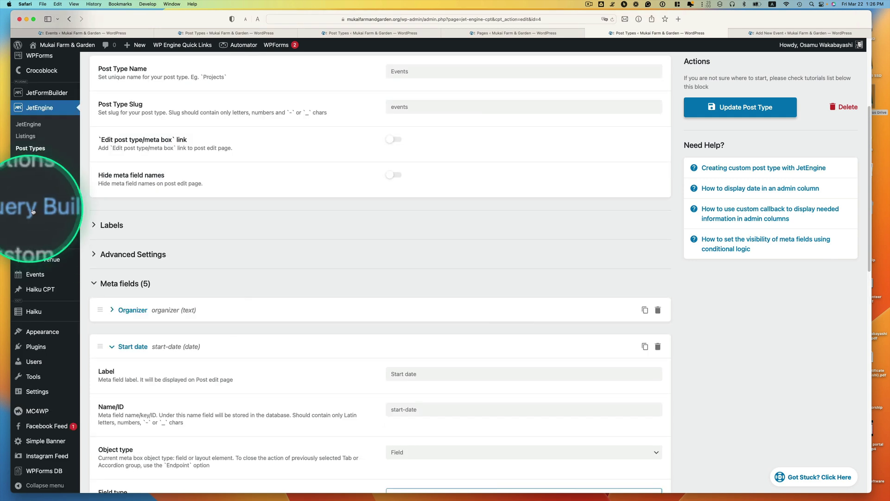
# Open the 'upcoming event' query and confirm it is a Posts Query for published Events.
pyautogui.click(44, 209)
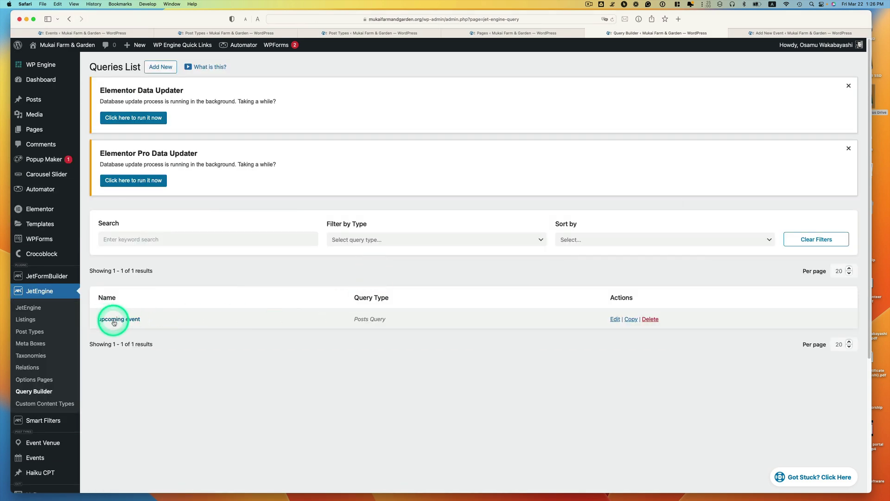
pyautogui.click(115, 321)
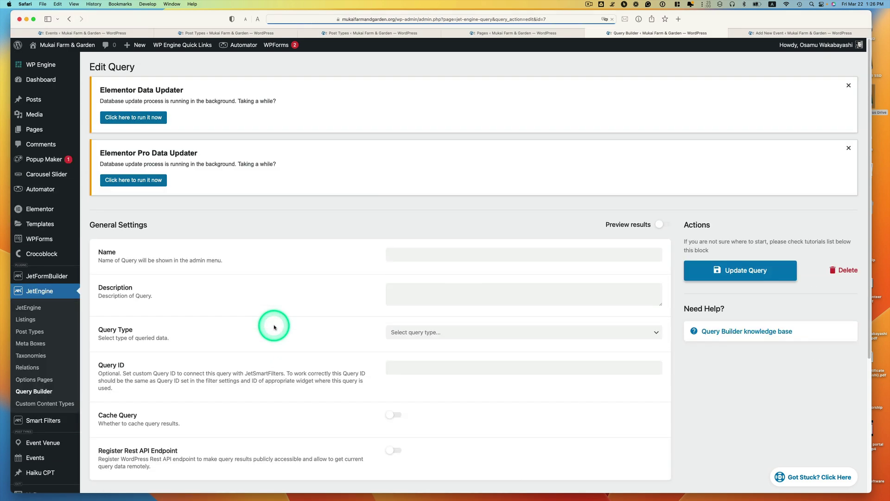
pyautogui.scroll(-2, 348, 304)
pyautogui.scroll(-1, 350, 306)
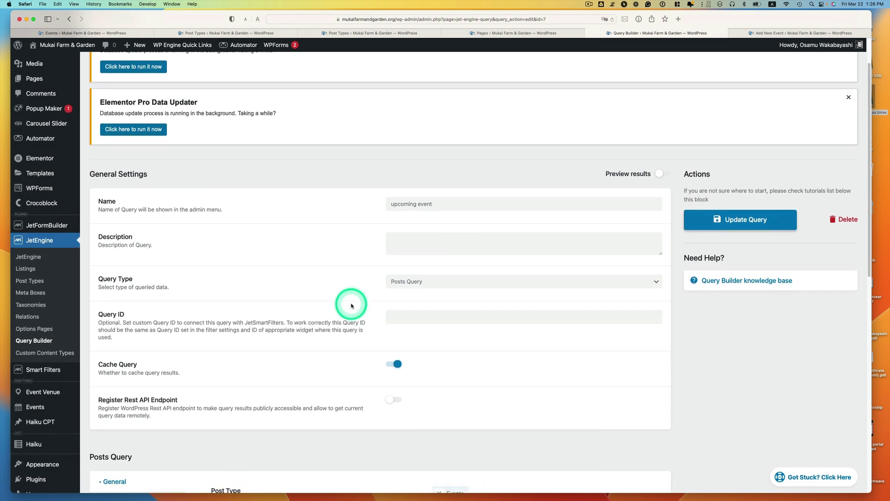
pyautogui.click(427, 284)
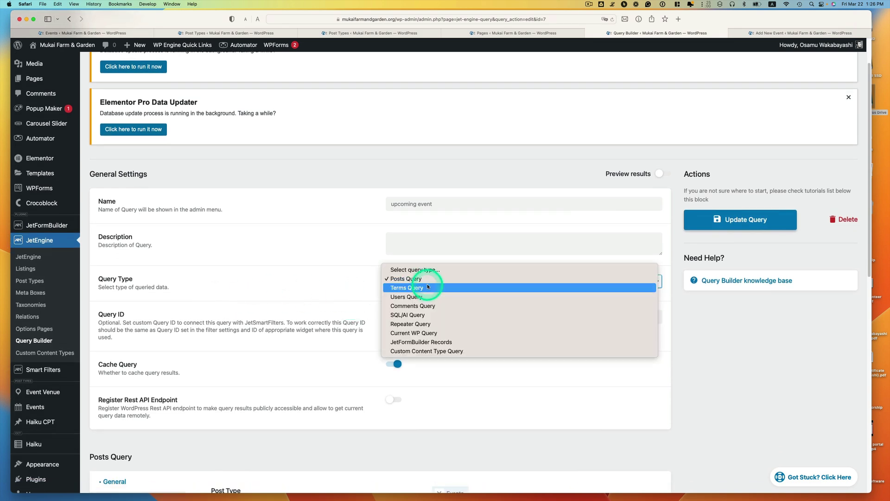
pyautogui.click(296, 343)
pyautogui.scroll(-6, 296, 342)
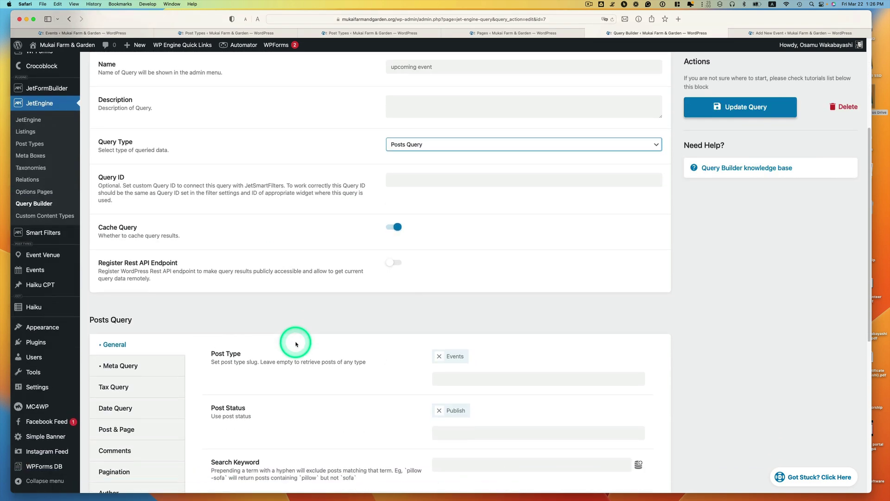
pyautogui.click(450, 355)
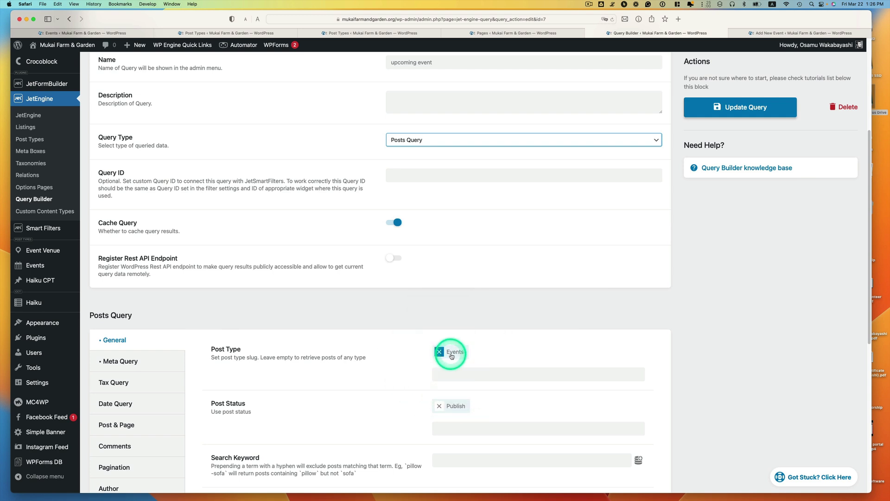
pyautogui.scroll(-2, 452, 354)
pyautogui.click(458, 368)
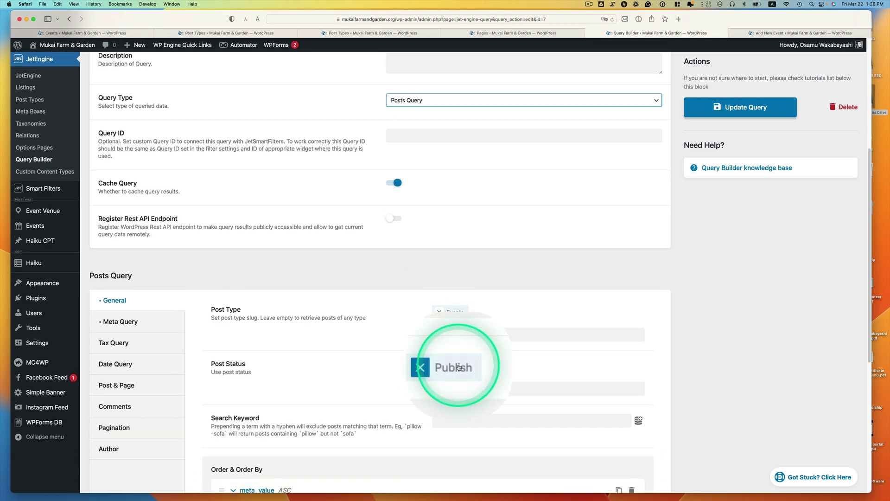
pyautogui.scroll(-5, 497, 294)
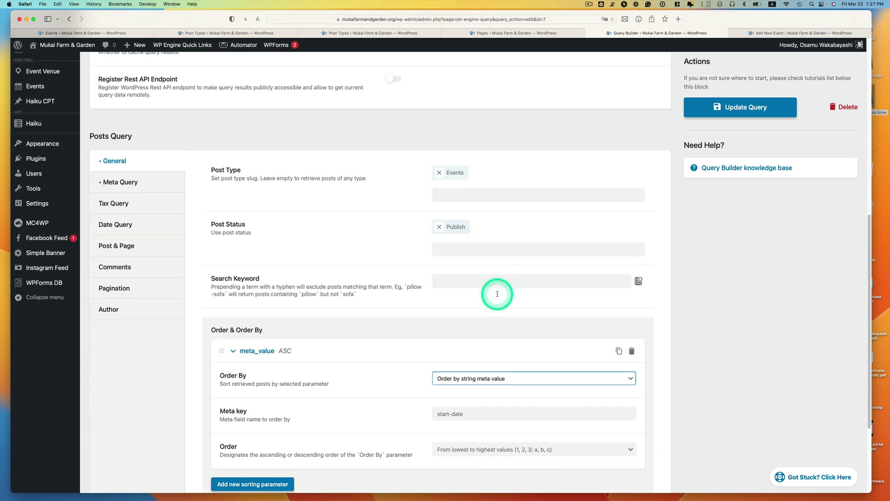
pyautogui.click(111, 156)
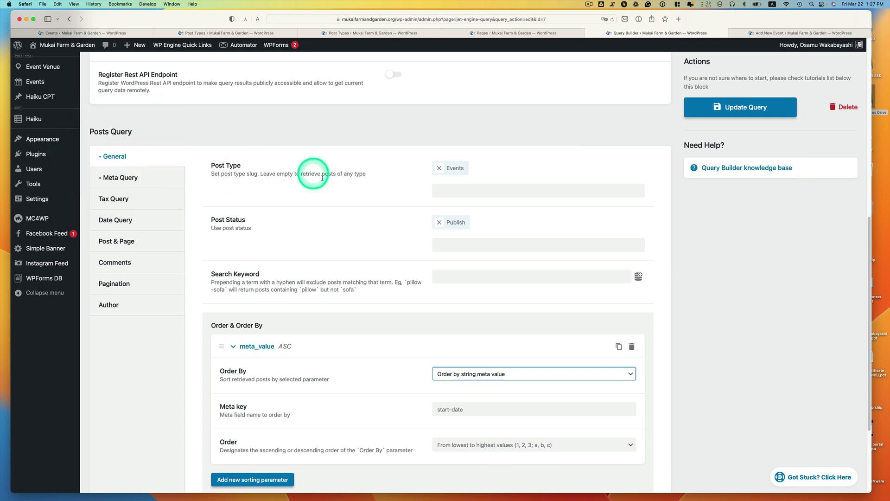
pyautogui.scroll(-1, 376, 283)
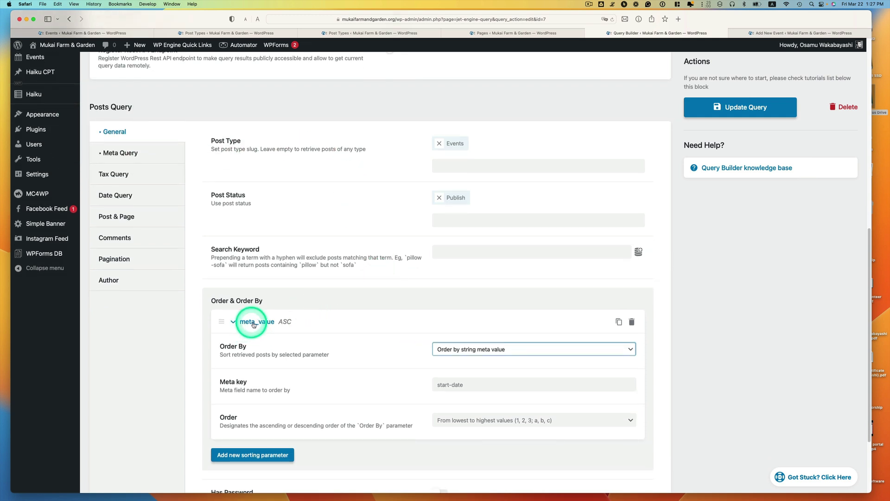
# Keep the sort on the start-date meta value, ascending, and update the query.
pyautogui.click(451, 350)
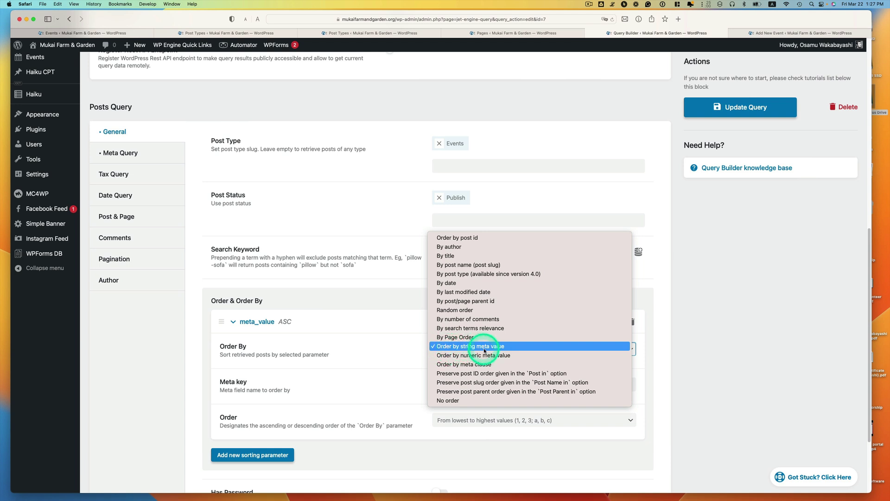
pyautogui.click(497, 347)
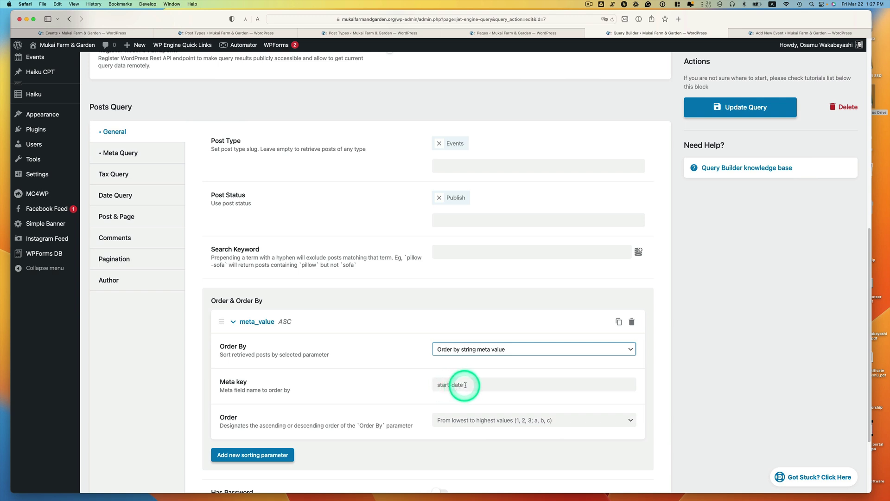
pyautogui.scroll(-1, 465, 384)
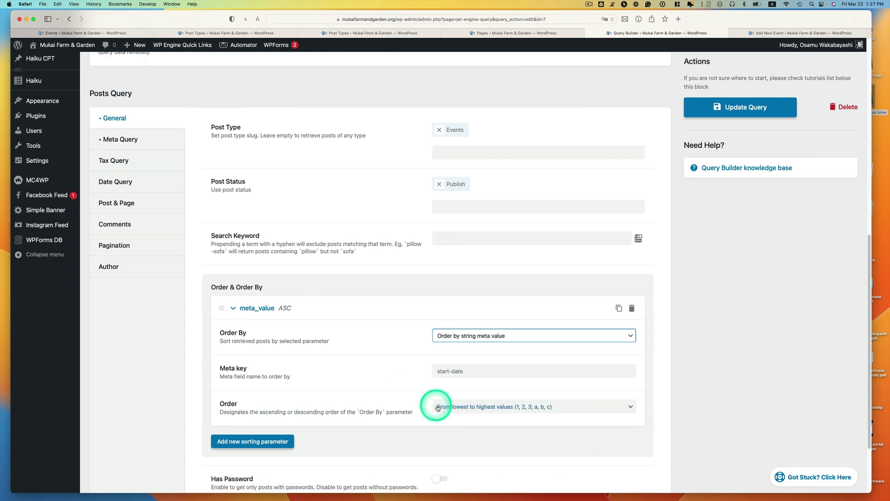
pyautogui.click(459, 407)
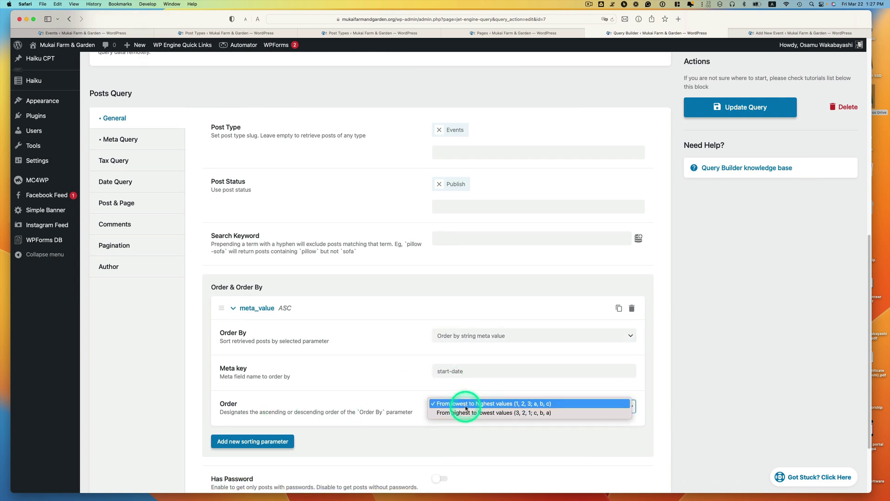
pyautogui.click(465, 404)
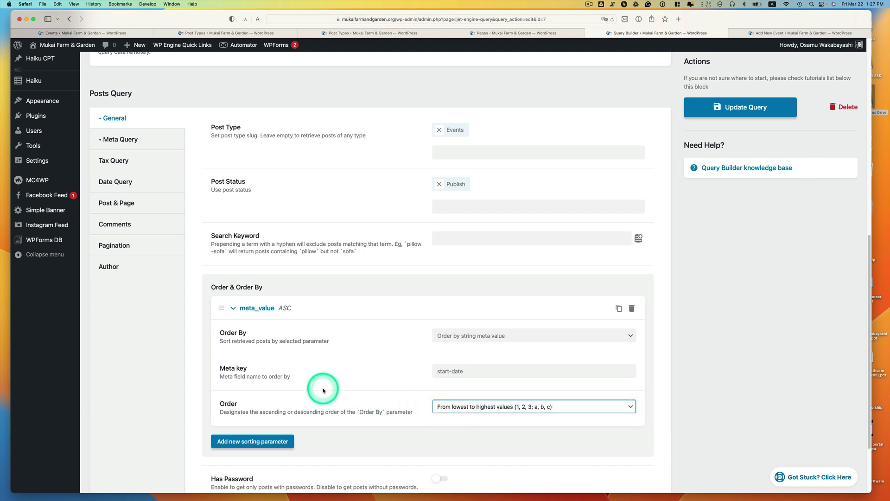
pyautogui.click(723, 110)
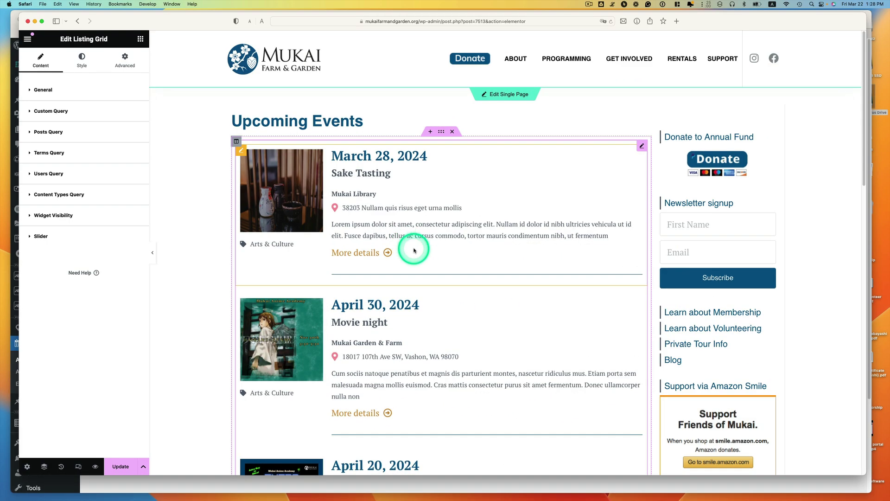
# Set the Listing Grid's Use Custom Query to Yes with the 'upcoming event' query.
pyautogui.scroll(-2, 413, 246)
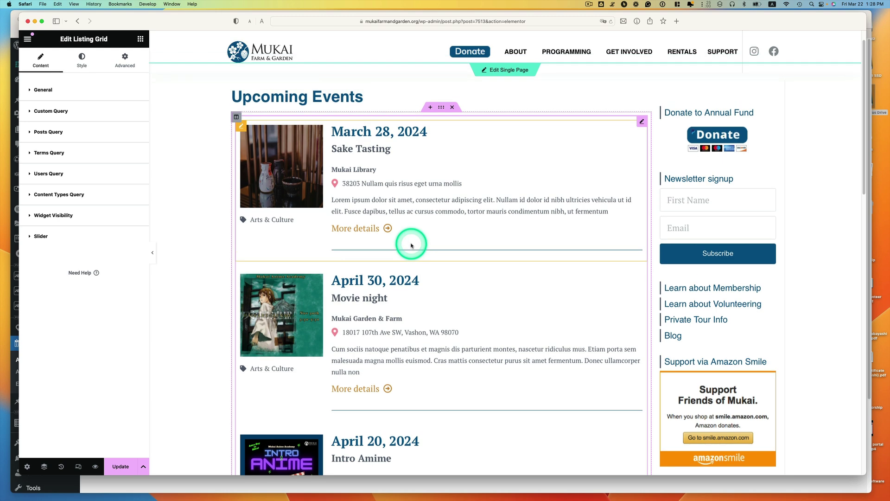
pyautogui.scroll(-2, 411, 244)
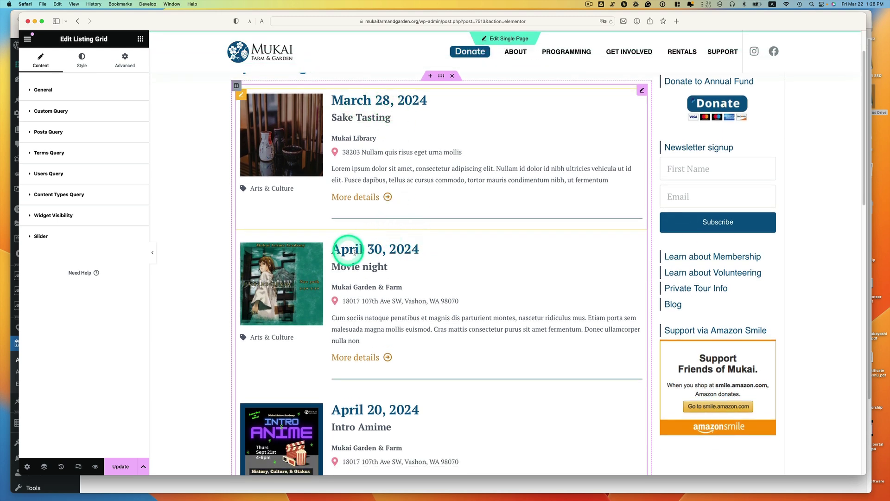
pyautogui.scroll(-10, 371, 252)
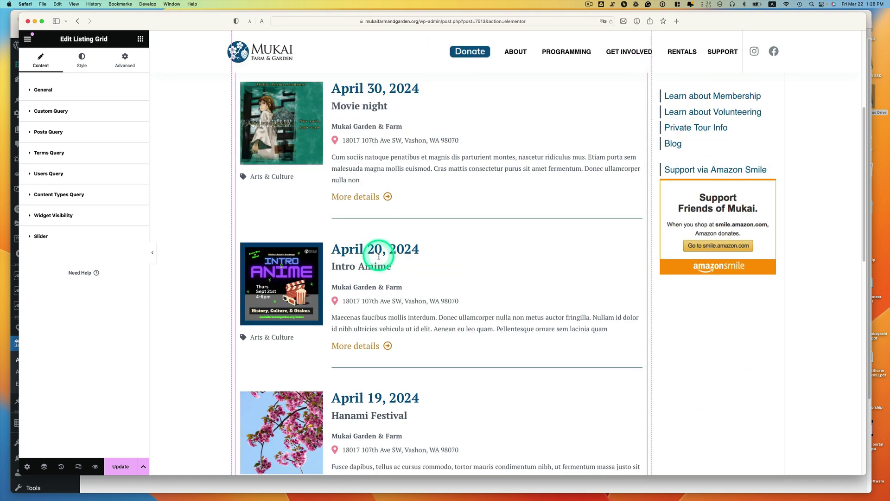
pyautogui.scroll(12, 377, 340)
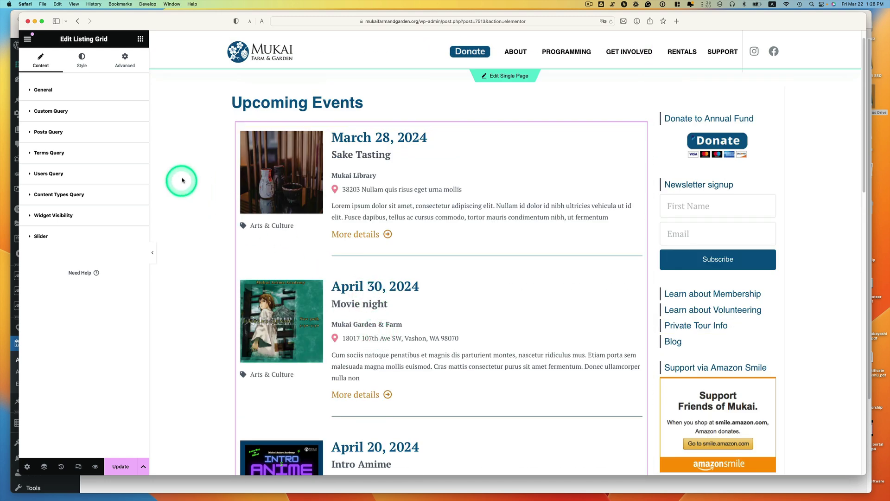
pyautogui.click(54, 112)
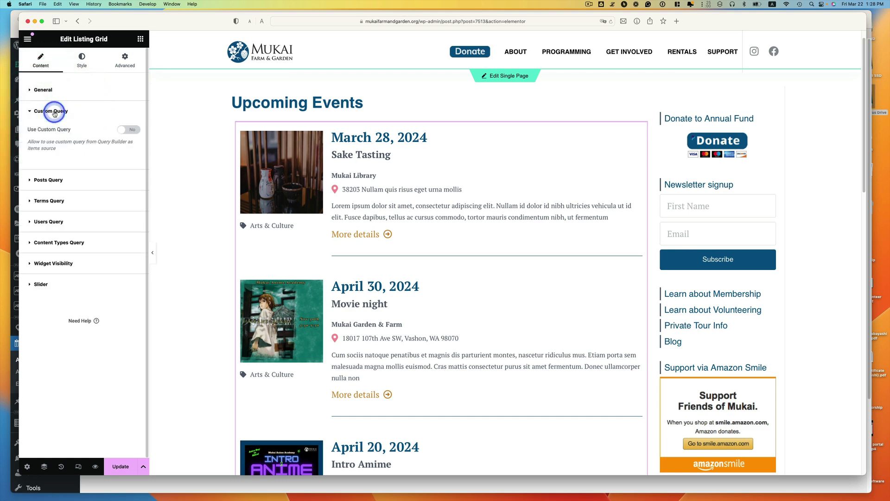
pyautogui.click(128, 129)
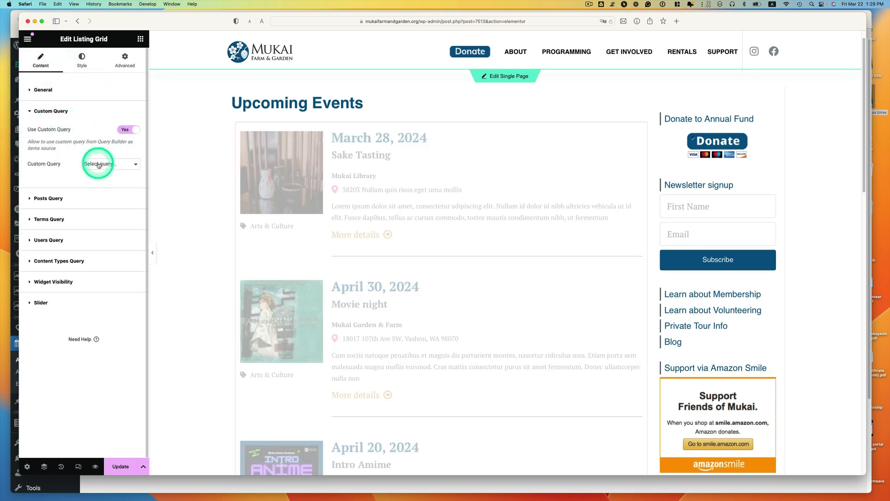
pyautogui.click(99, 163)
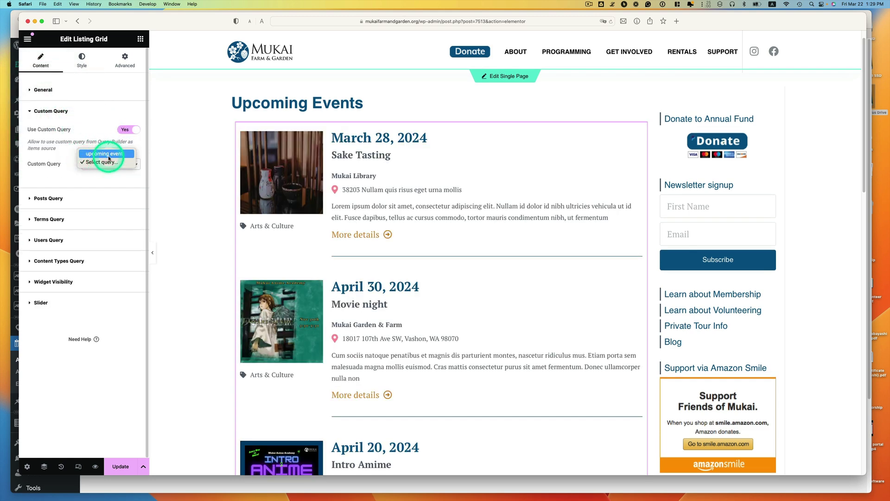
pyautogui.click(114, 154)
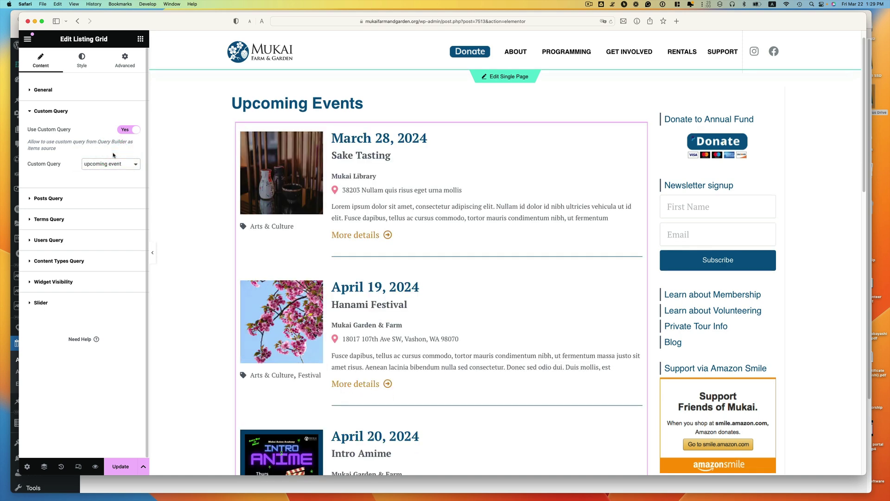
pyautogui.scroll(-2, 371, 302)
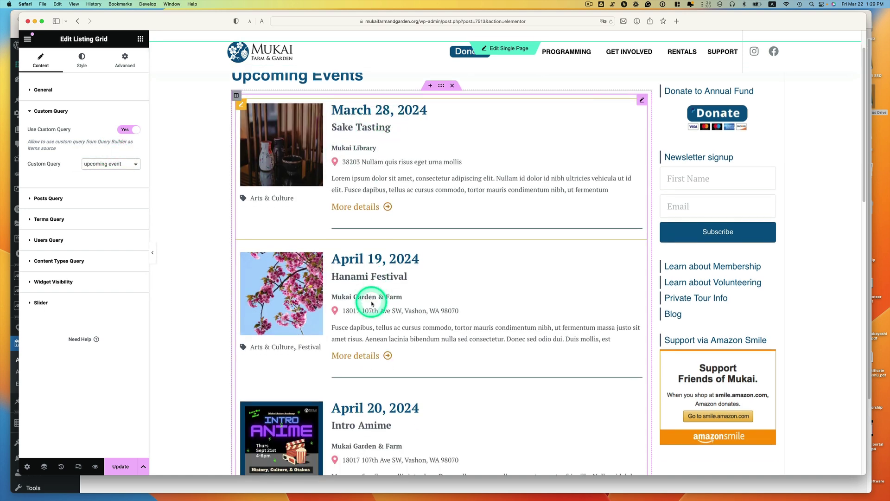
pyautogui.scroll(-6, 371, 303)
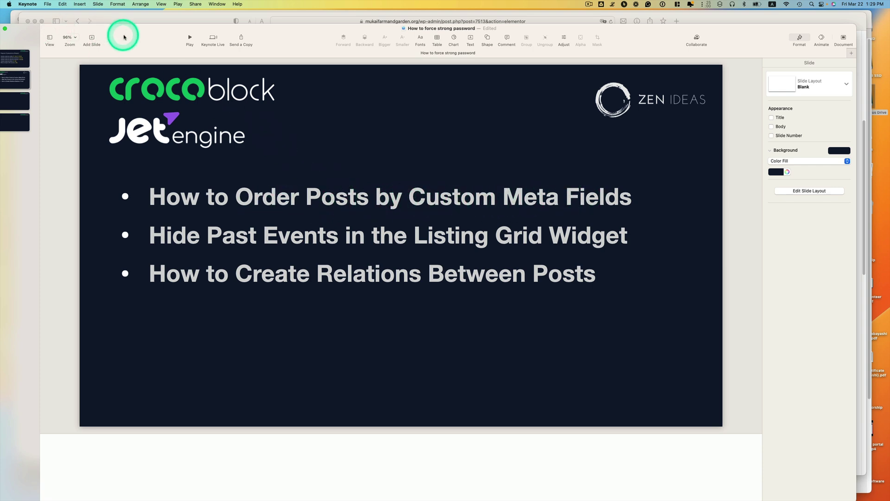
# Minimize the Keynote presentation to reveal the upcoming event query editor in Safari.
pyautogui.doubleClick(139, 38)
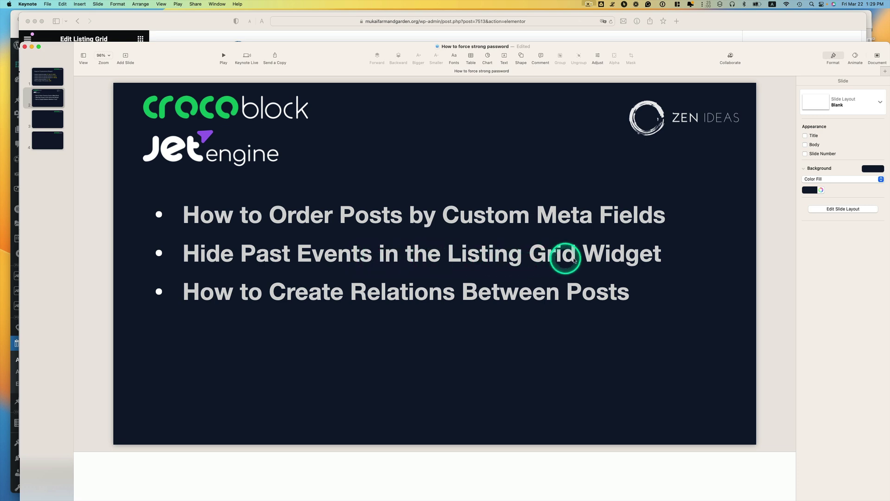
pyautogui.click(31, 47)
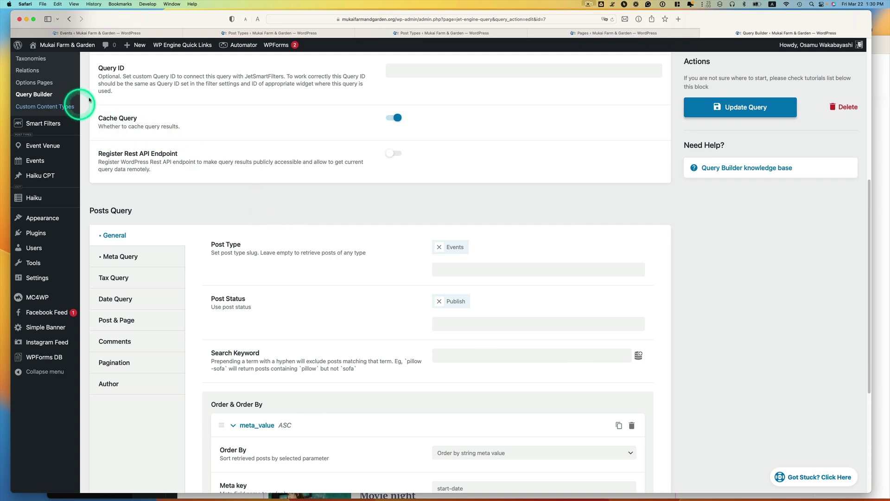
pyautogui.scroll(5, 89, 99)
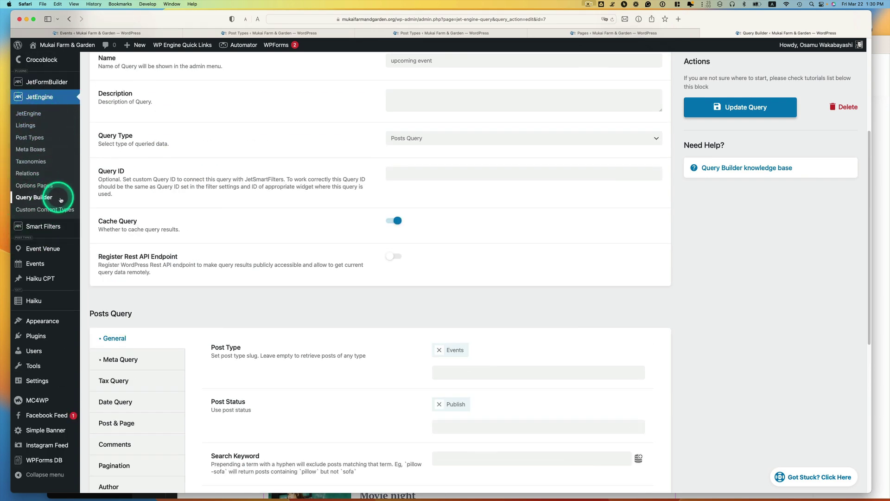
# Review the Meta Query clause start-date >= today and keep its type as Timestamp.
pyautogui.scroll(-10, 342, 222)
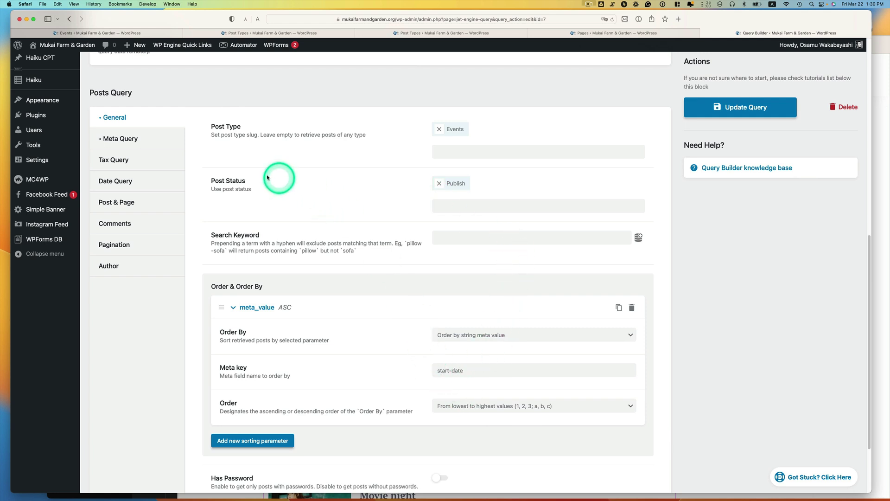
pyautogui.click(116, 139)
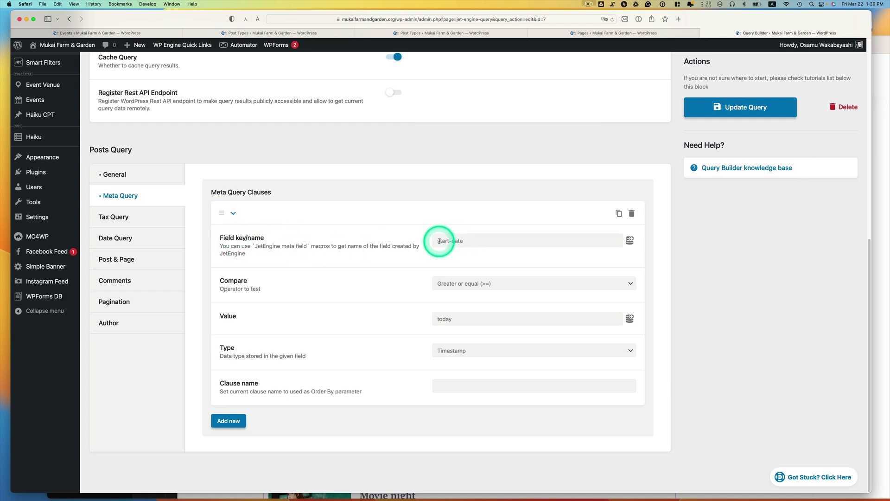
pyautogui.click(463, 242)
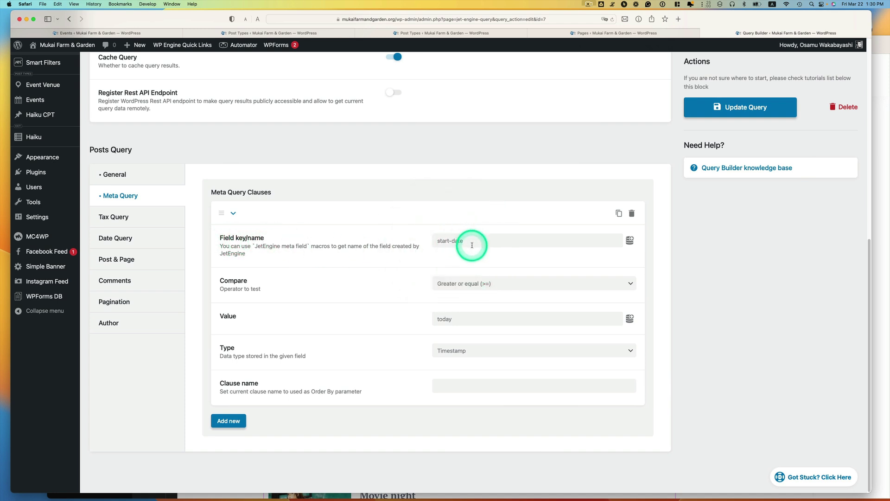
pyautogui.click(473, 288)
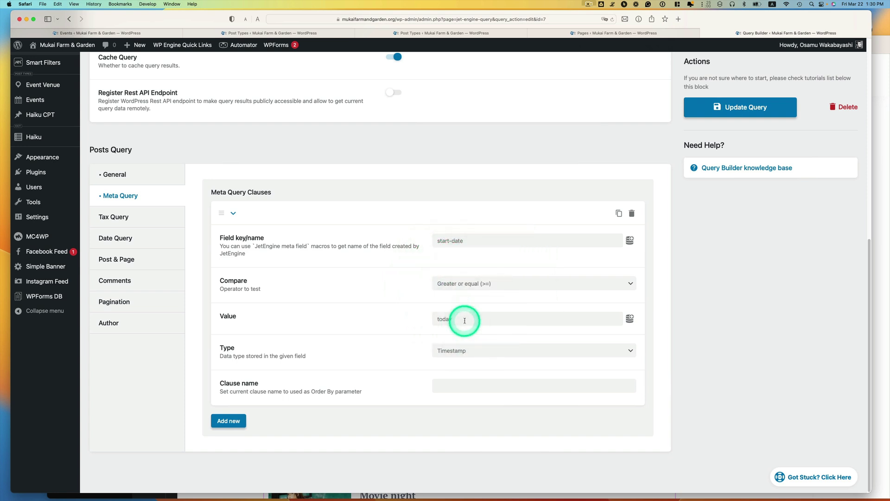
pyautogui.click(446, 319)
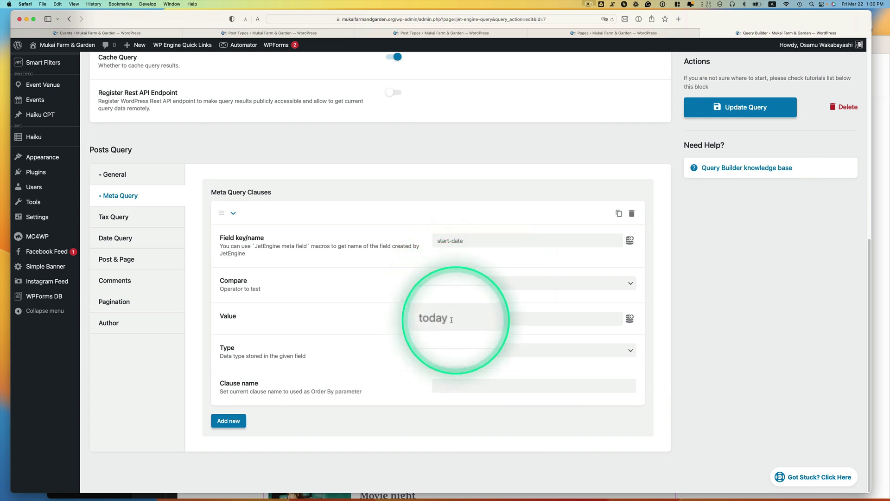
pyautogui.click(453, 350)
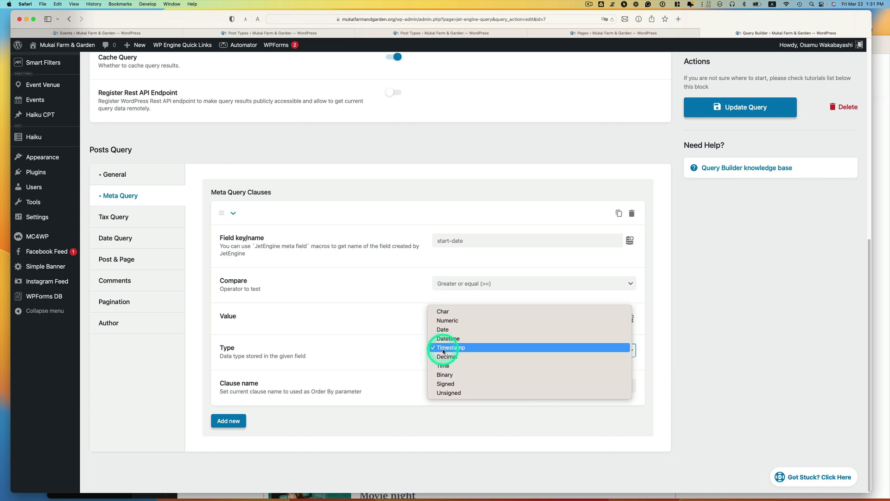
pyautogui.click(443, 347)
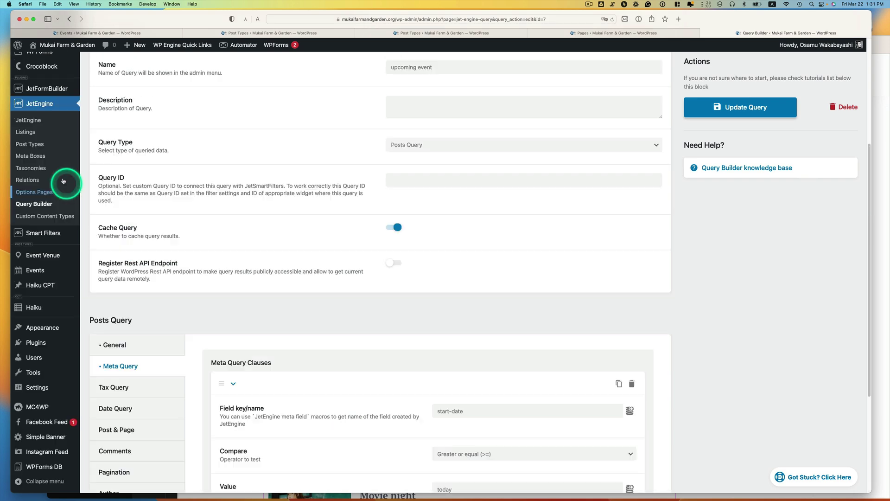
# Verify the Events Start date field has Save as timestamp enabled, then return to Query Builder.
pyautogui.scroll(4, 56, 218)
pyautogui.click(28, 145)
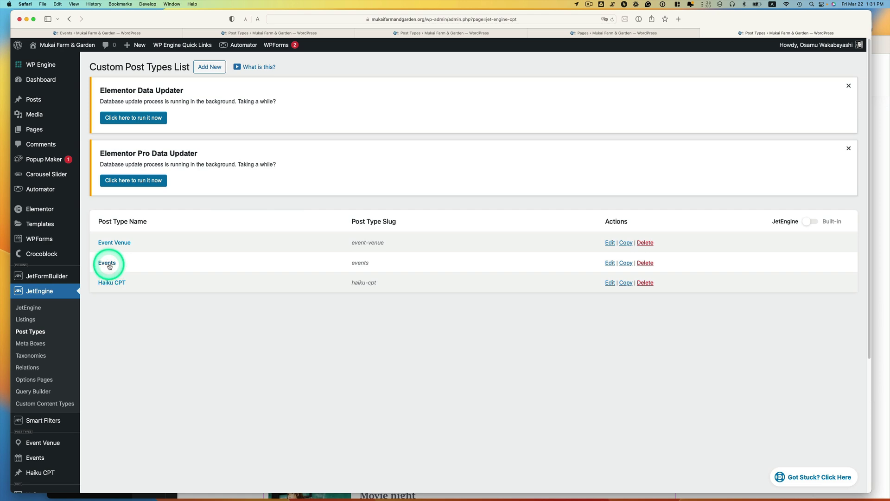
pyautogui.click(115, 264)
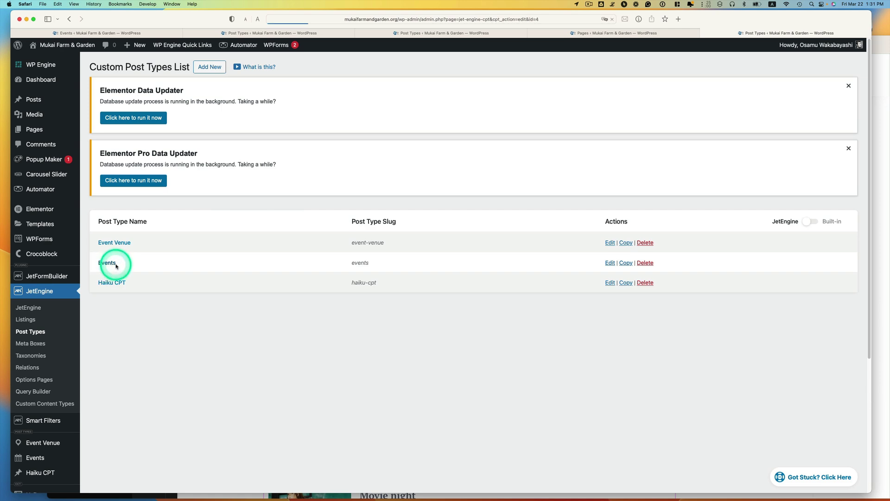
pyautogui.scroll(-5, 213, 276)
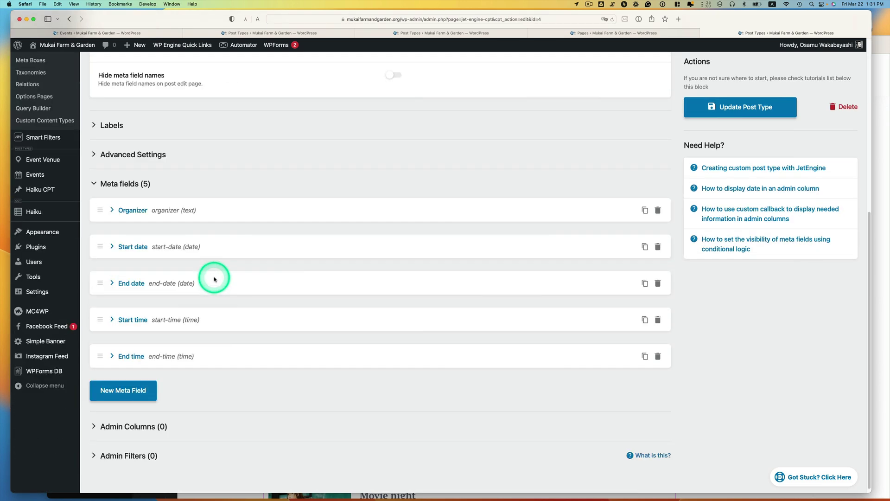
pyautogui.click(113, 248)
pyautogui.scroll(-2, 383, 294)
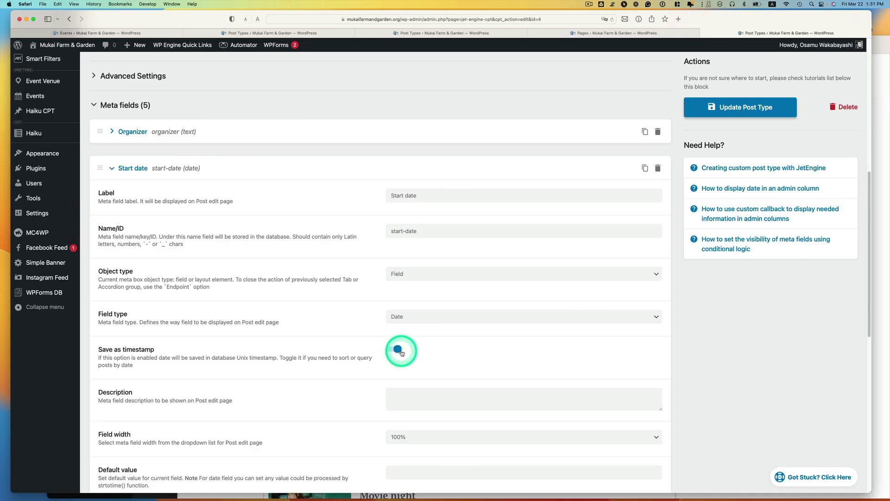
pyautogui.scroll(3, 398, 353)
pyautogui.click(30, 158)
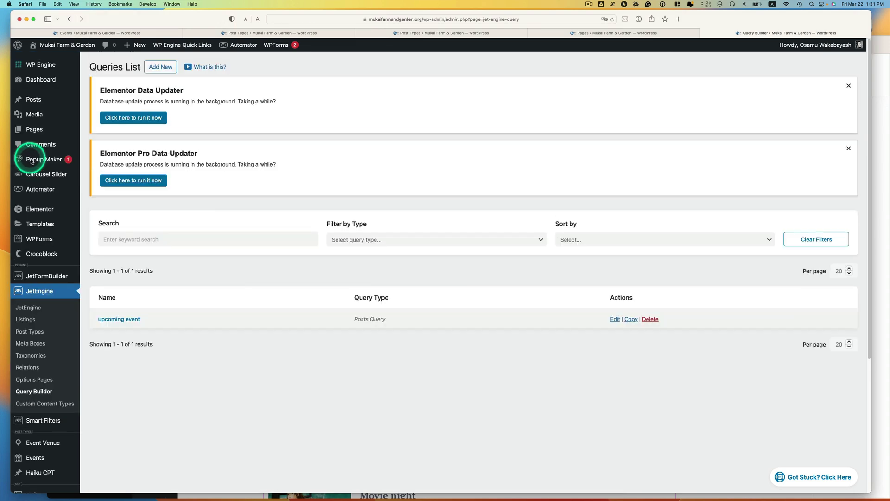
# Reopen 'upcoming event', check its start-date ≥ today Timestamp clause, and update the query.
pyautogui.click(134, 319)
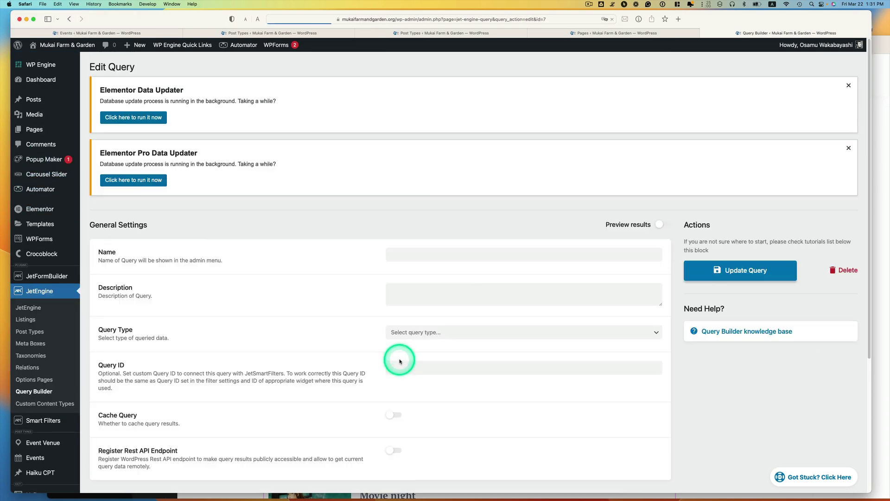
pyautogui.scroll(-3, 419, 337)
pyautogui.scroll(-4, 419, 337)
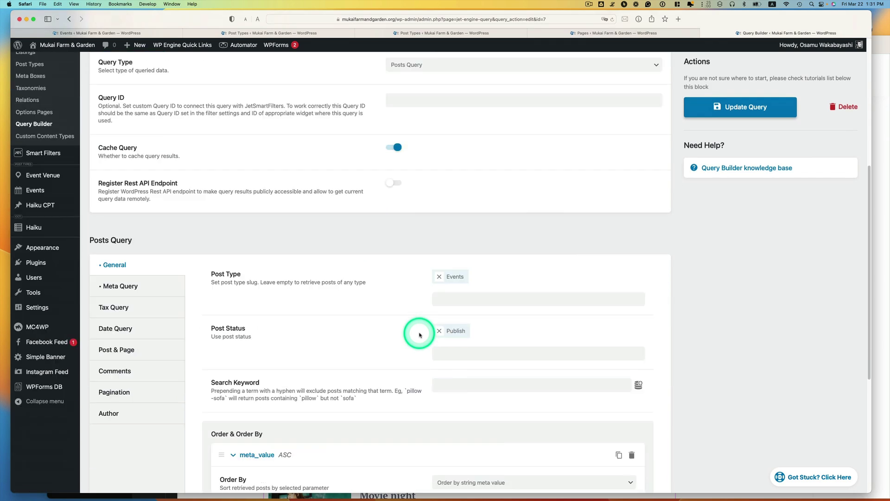
pyautogui.click(120, 257)
pyautogui.scroll(-2, 436, 309)
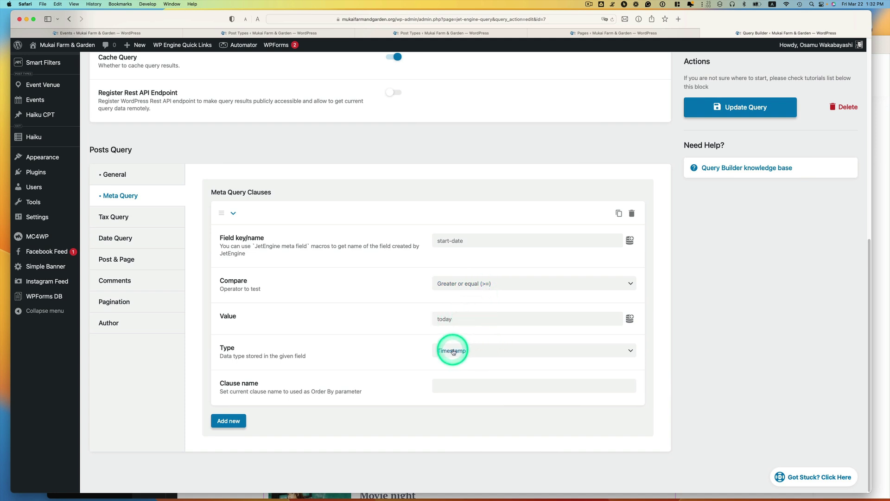
pyautogui.click(735, 111)
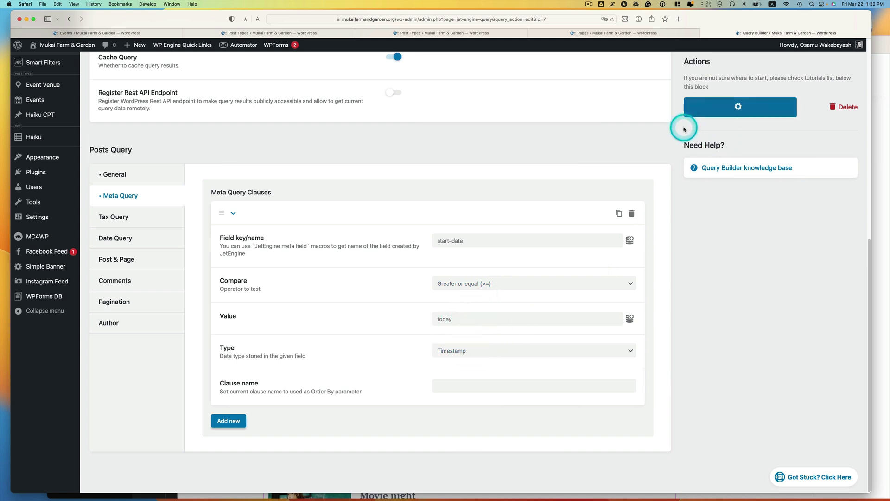
pyautogui.scroll(3, 278, 139)
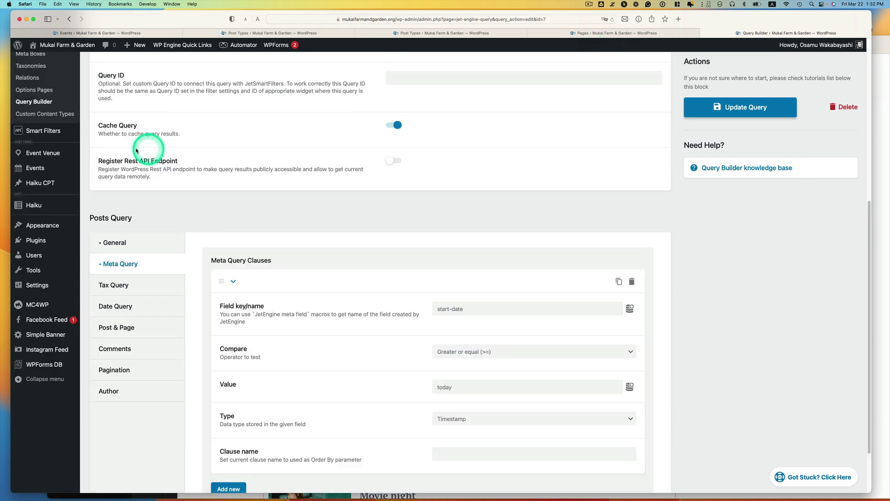
# Open the Sake Tasting event, set its start and end dates to March 21, 2024, and update it.
pyautogui.click(39, 172)
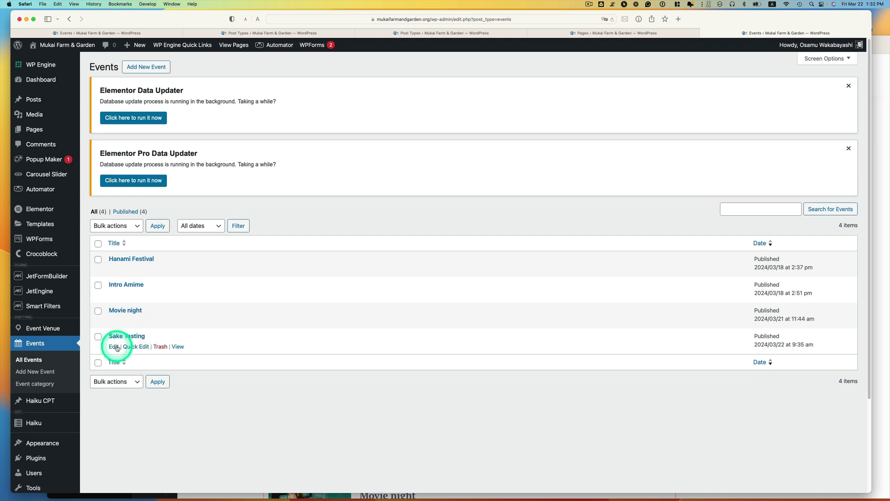
pyautogui.click(114, 347)
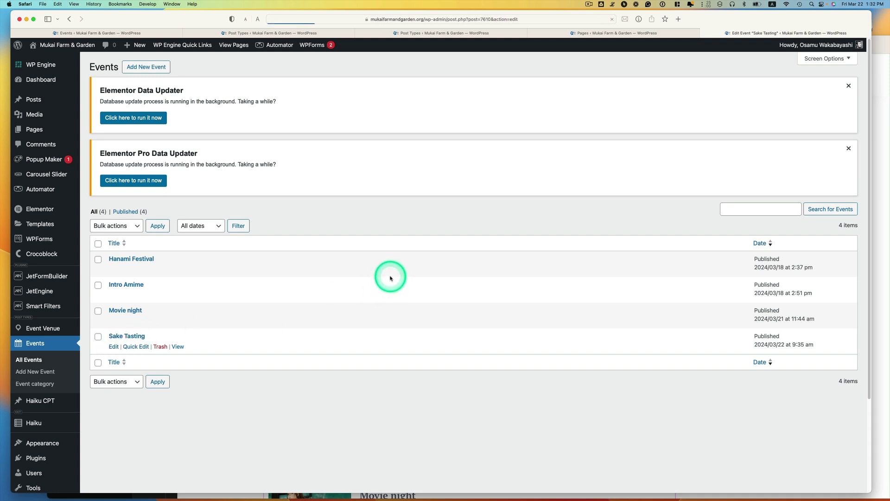
pyautogui.scroll(-3, 390, 277)
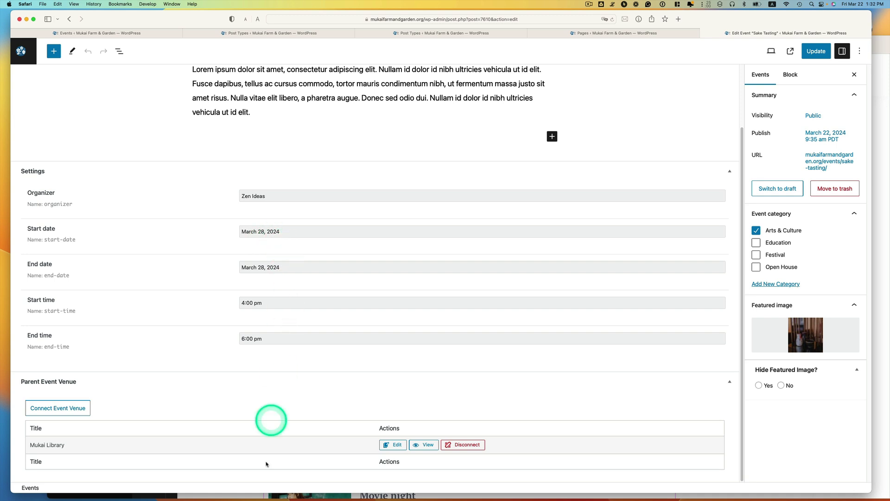
pyautogui.click(274, 487)
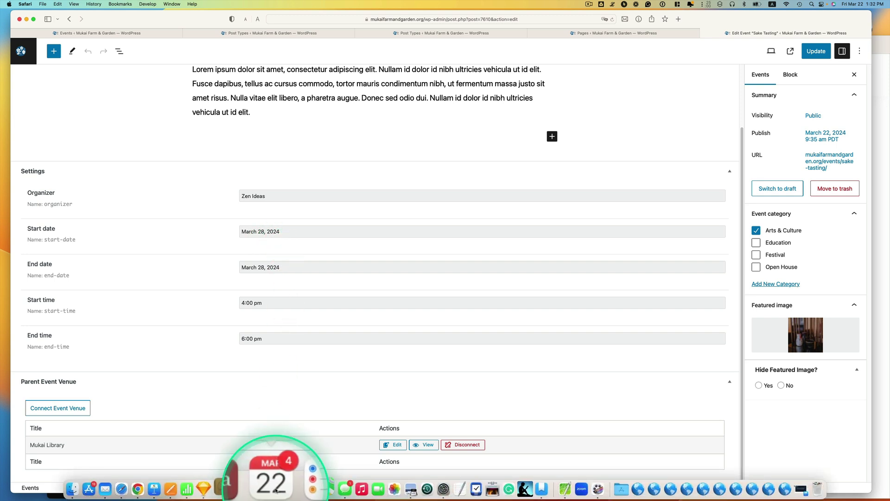
pyautogui.click(274, 232)
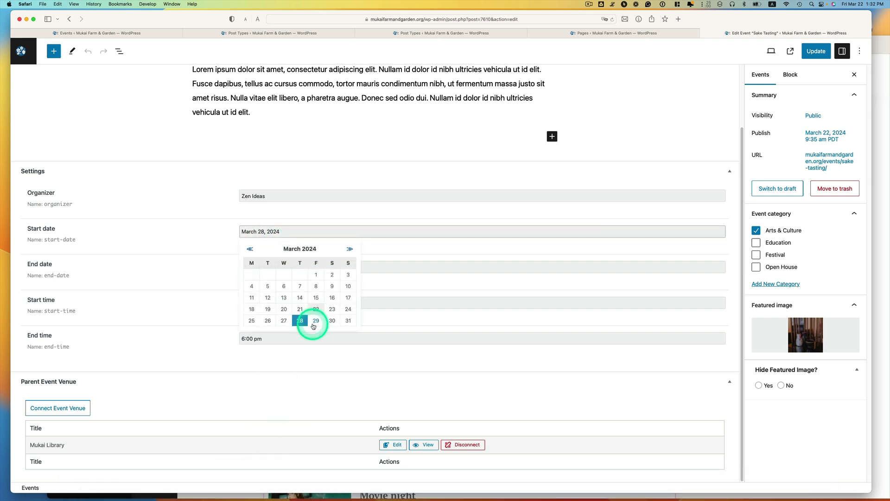
pyautogui.click(301, 309)
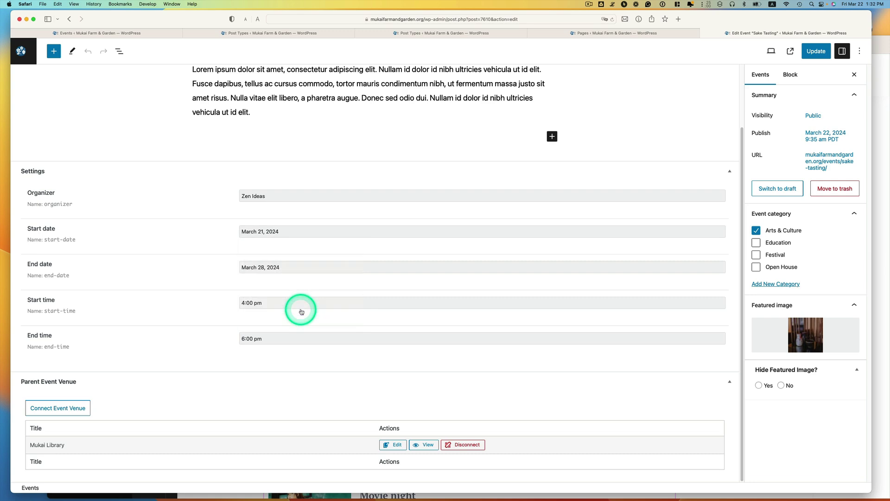
pyautogui.click(278, 266)
pyautogui.click(300, 345)
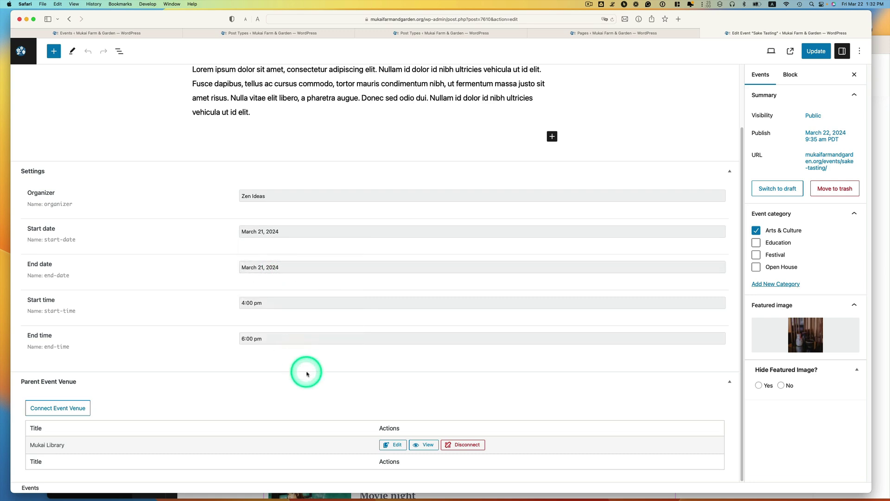
pyautogui.click(811, 60)
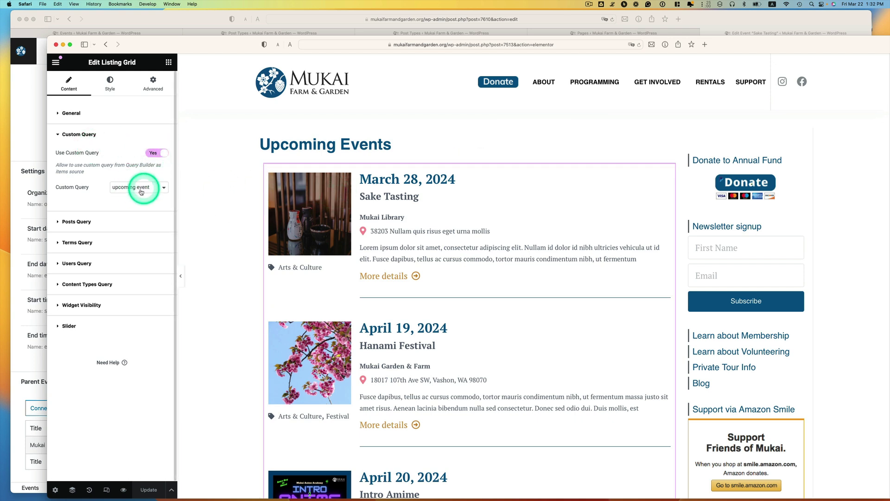
# Reload the Elementor preview so Sake Tasting drops out, then restore Keynote from the Dock.
pyautogui.scroll(-1, 397, 263)
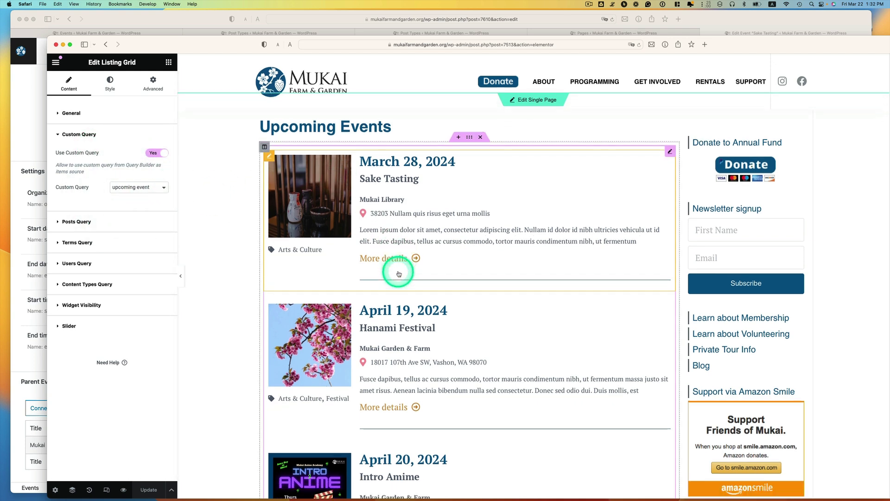
pyautogui.click(639, 45)
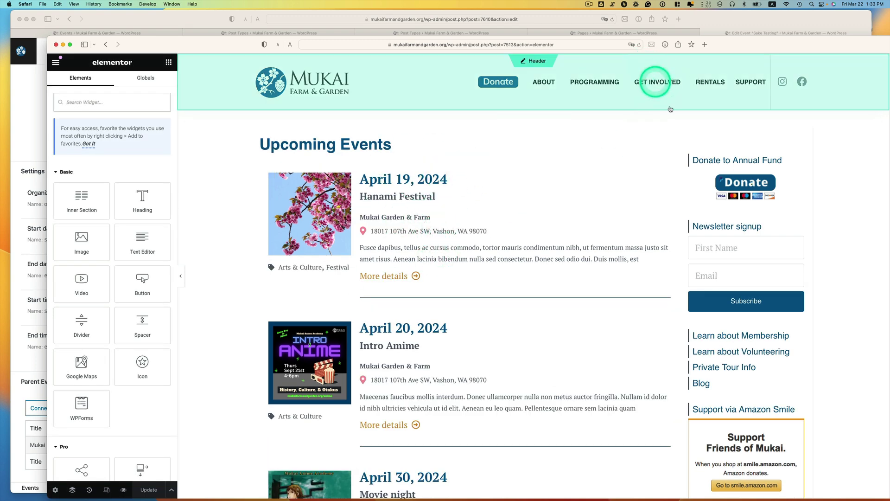
pyautogui.click(783, 482)
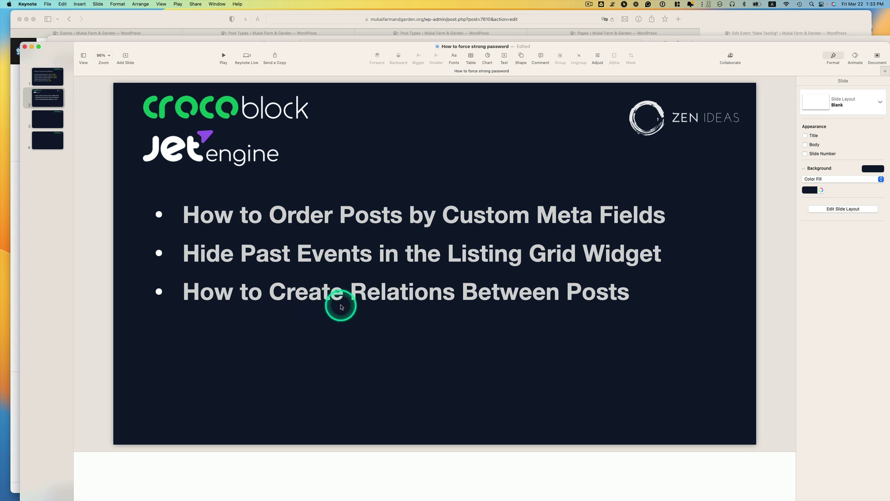
# Put Keynote away and bring the Elementor Upcoming Events editor back to the front.
pyautogui.click(201, 28)
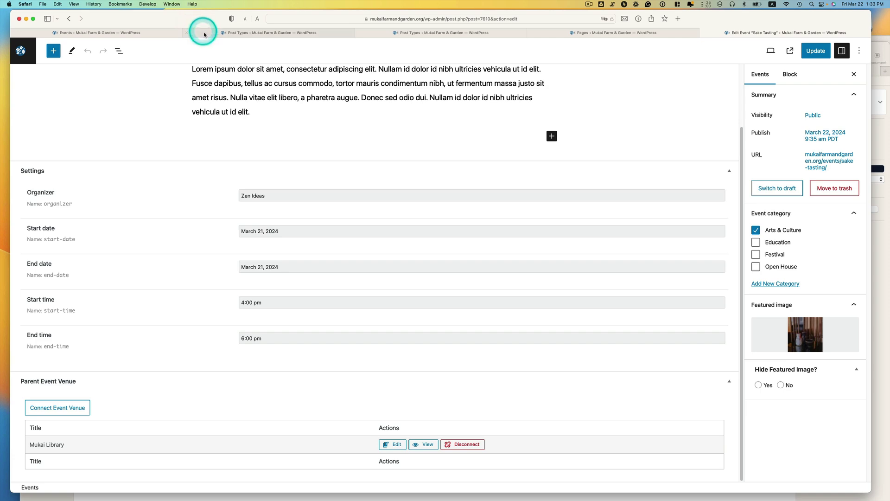
pyautogui.press('super+grave')
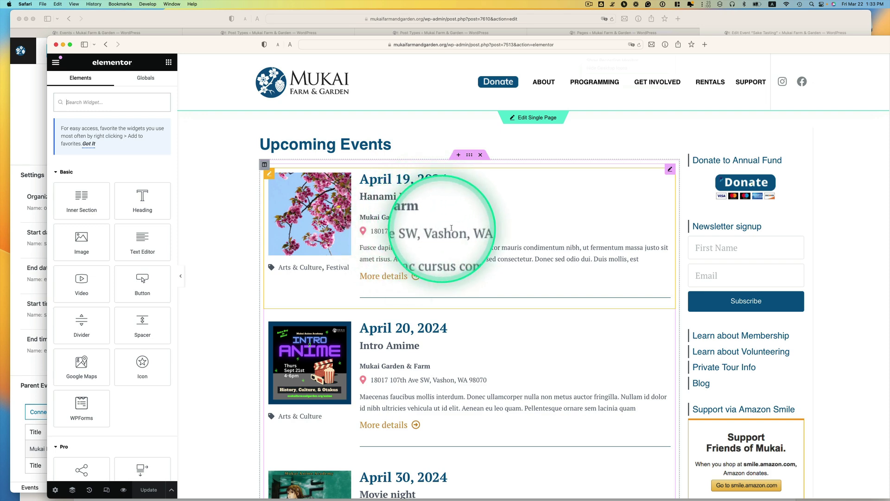
# Scroll through the Upcoming Events preview to check the listed events, led by Hanami Festival.
pyautogui.scroll(-1, 431, 231)
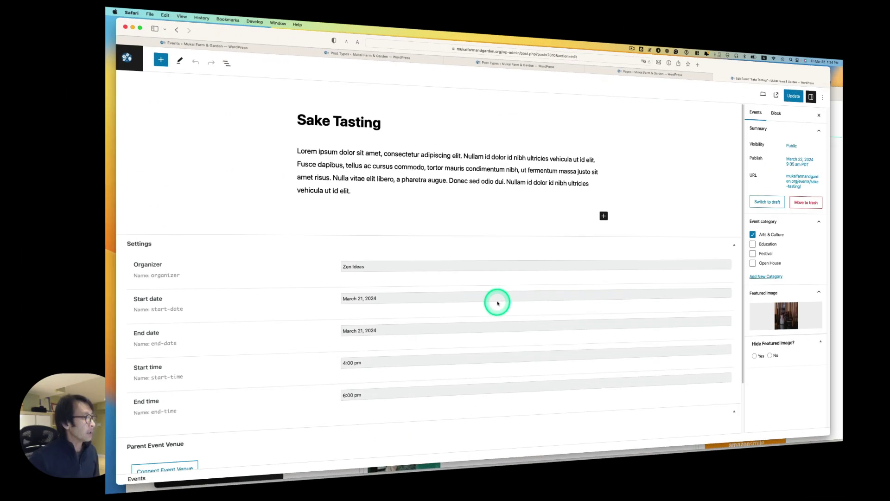
pyautogui.scroll(-5, 418, 302)
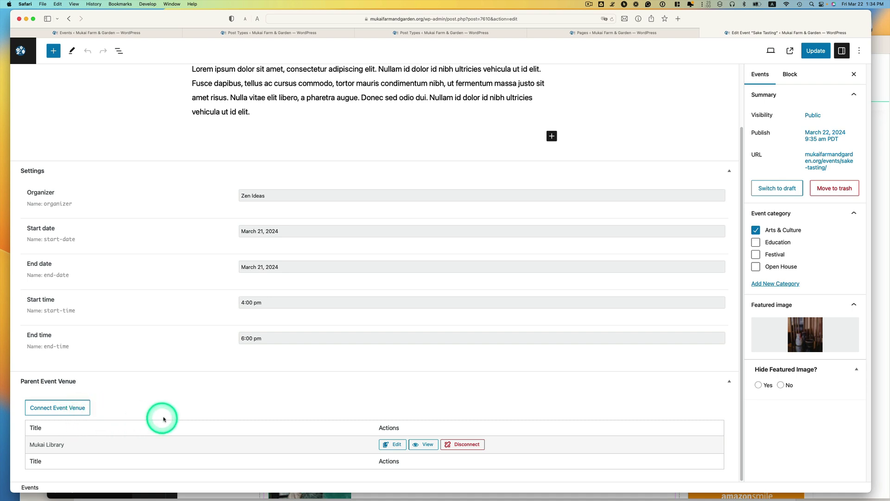
# Swap Sake Tasting's venue from Mukai Library to Mukai Garden & Farm, update it, then open All Events.
pyautogui.click(460, 447)
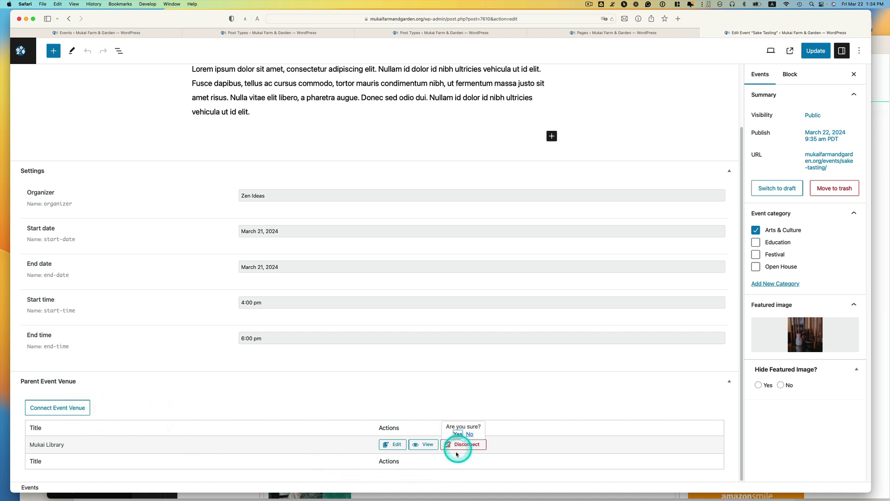
pyautogui.click(458, 435)
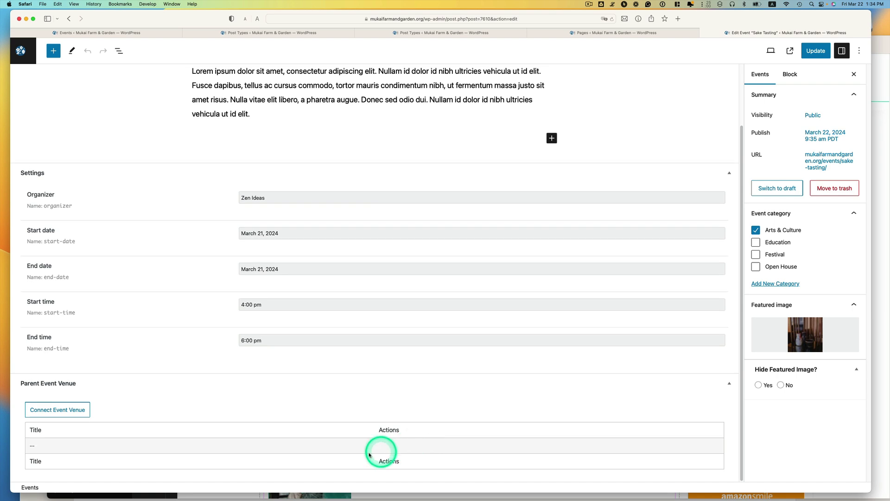
pyautogui.click(45, 408)
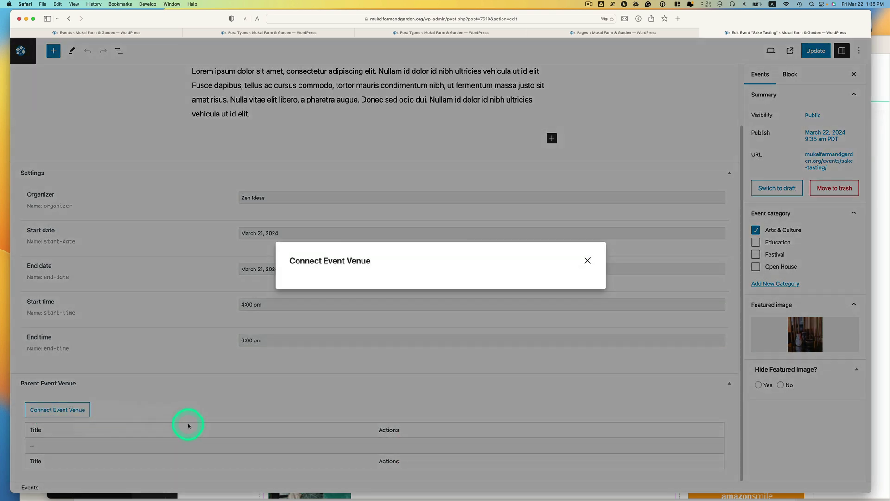
pyautogui.click(372, 273)
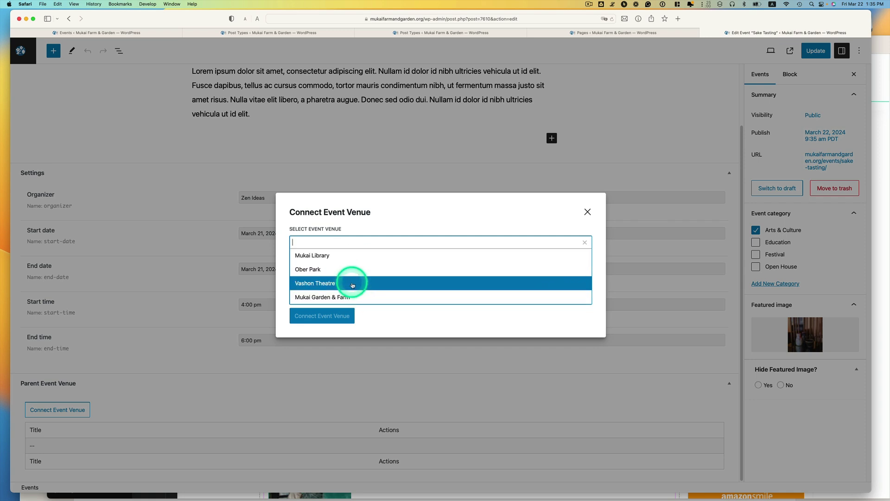
pyautogui.click(350, 296)
pyautogui.click(317, 292)
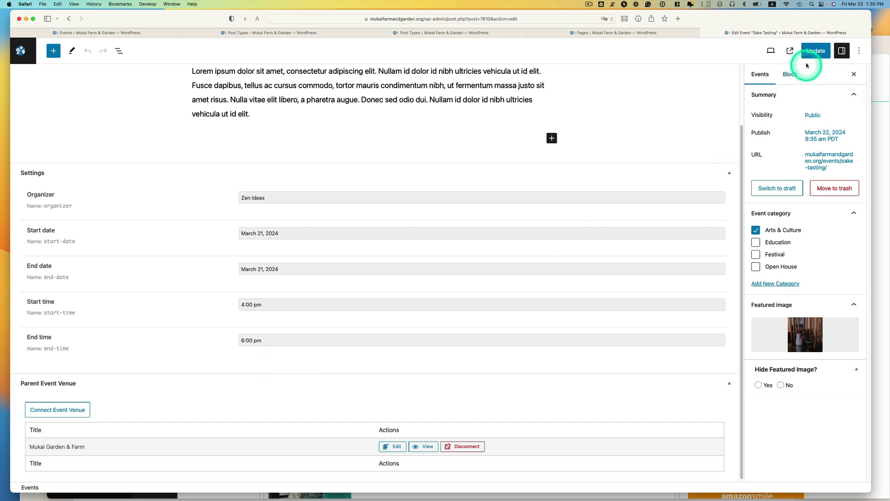
pyautogui.click(806, 55)
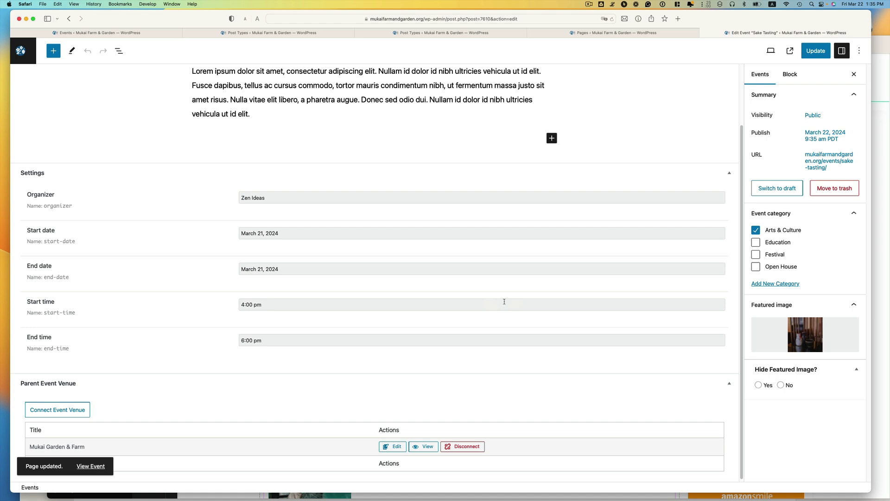
pyautogui.click(20, 53)
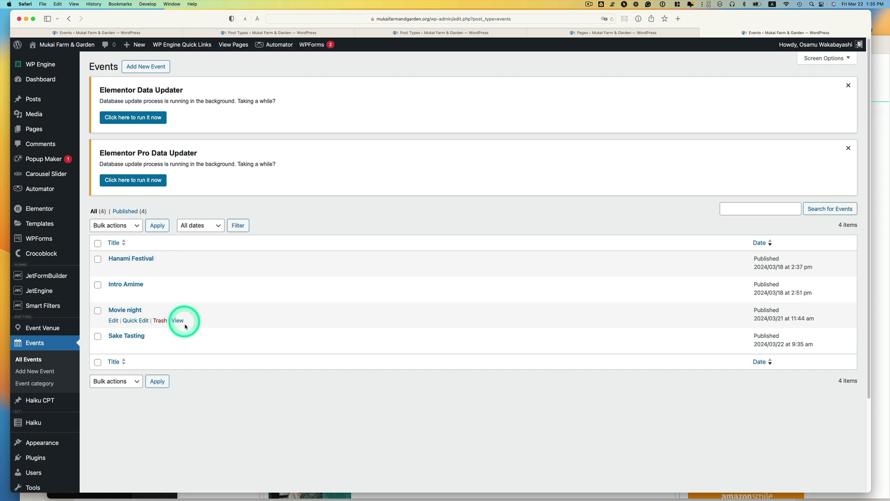
# From the All Event Venue list, open Ober Park to view its address and children events.
pyautogui.moveTo(56, 332)
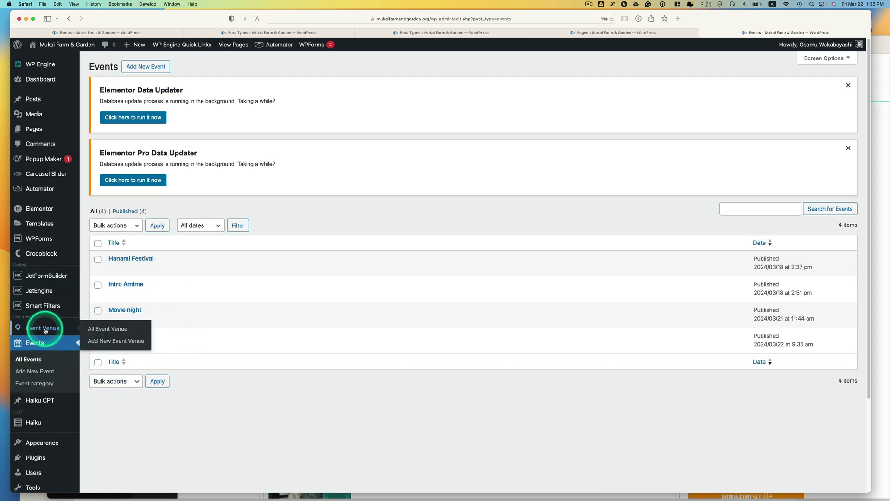
pyautogui.click(51, 330)
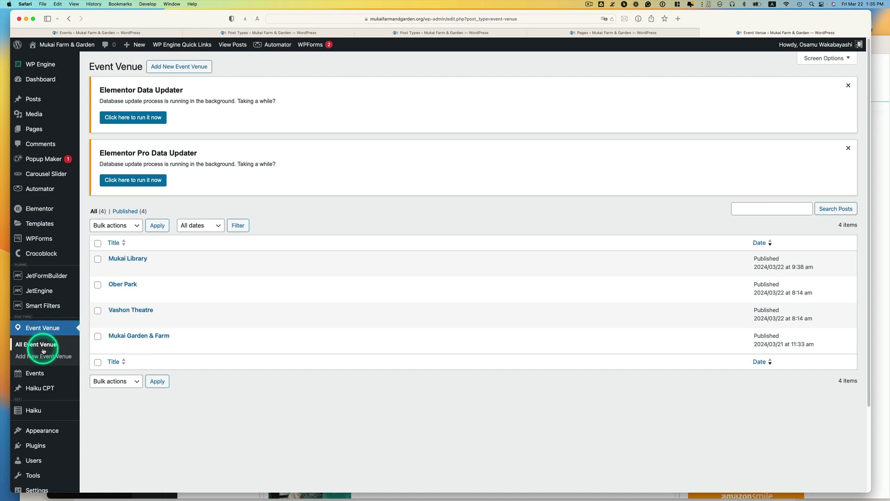
pyautogui.click(44, 356)
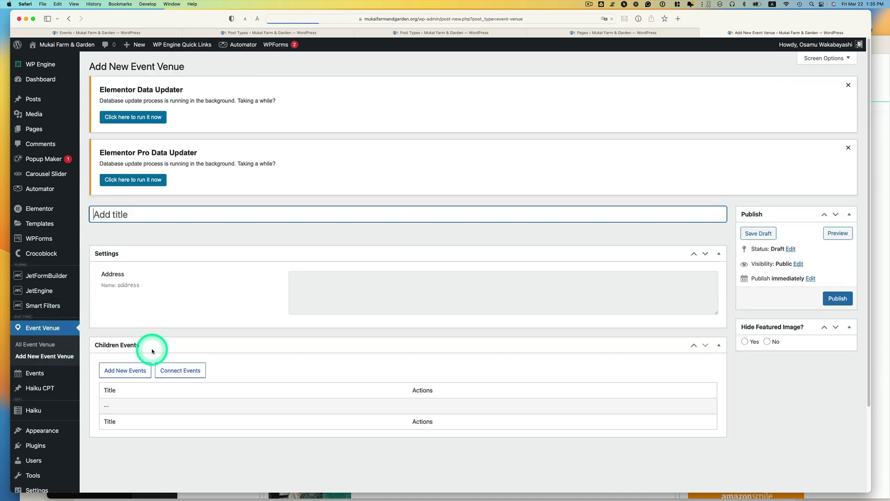
pyautogui.click(39, 343)
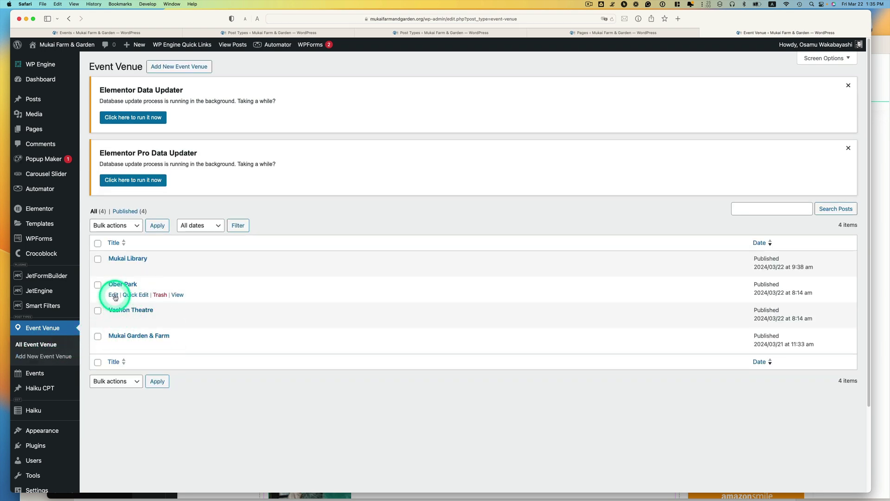
pyautogui.click(113, 294)
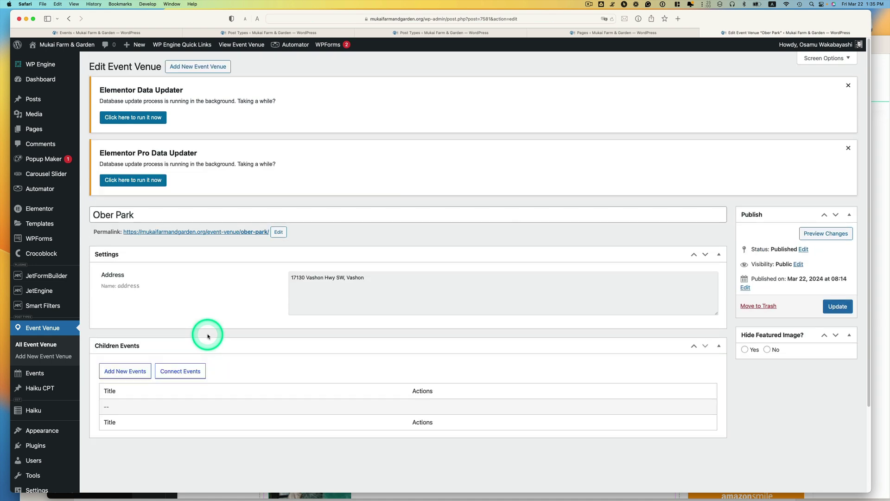
pyautogui.moveTo(138, 217); pyautogui.dragTo(99, 215)
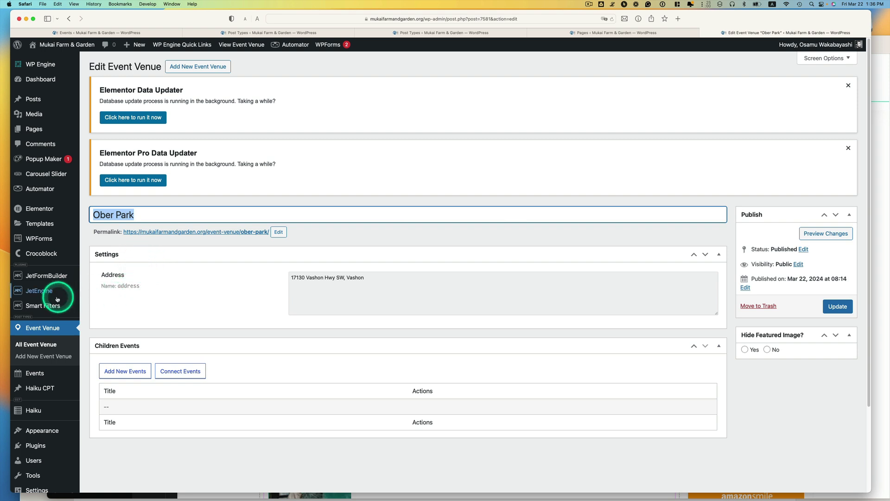
pyautogui.moveTo(51, 293)
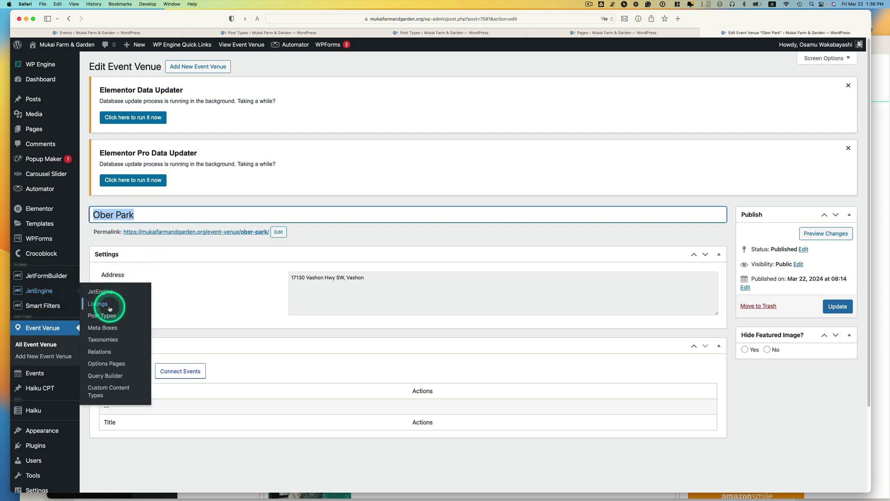
# Open the Event venue relation from JetEngine's Relations list.
pyautogui.click(100, 351)
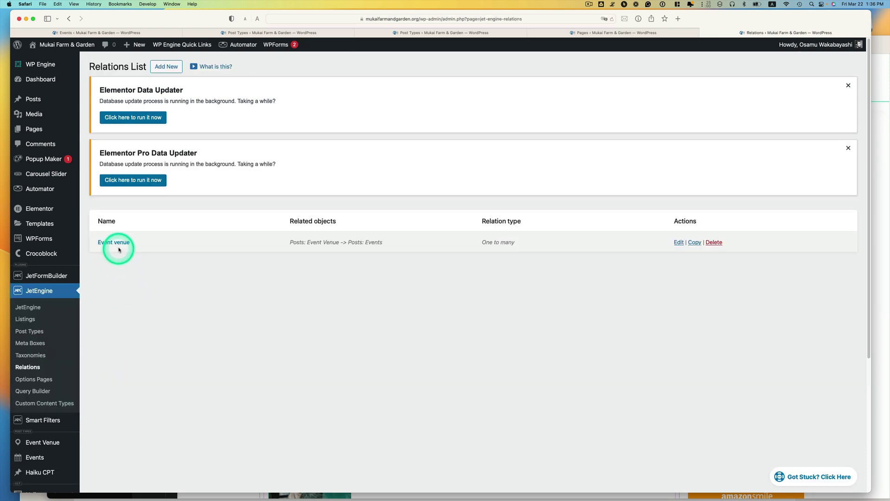
pyautogui.click(115, 242)
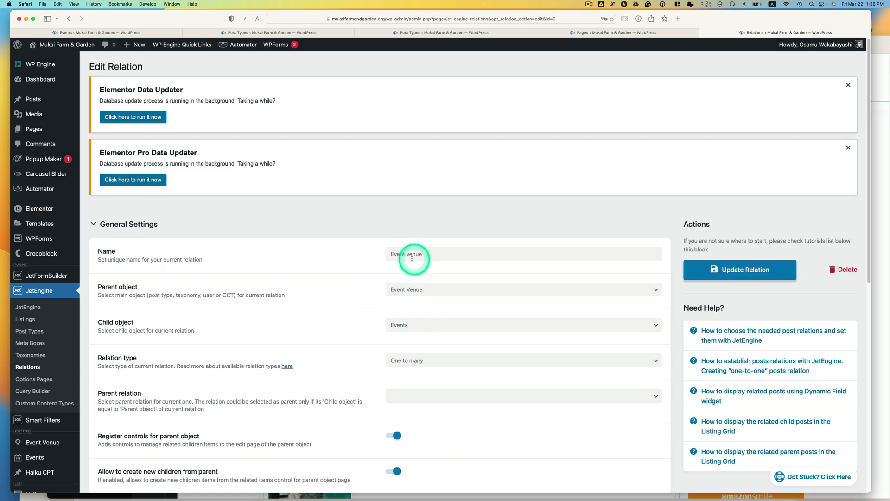
pyautogui.scroll(-2, 419, 264)
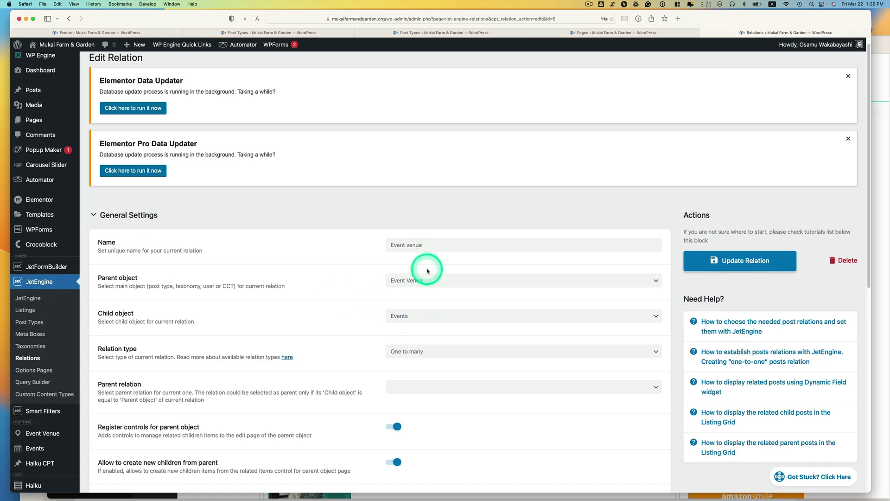
pyautogui.scroll(-2, 436, 294)
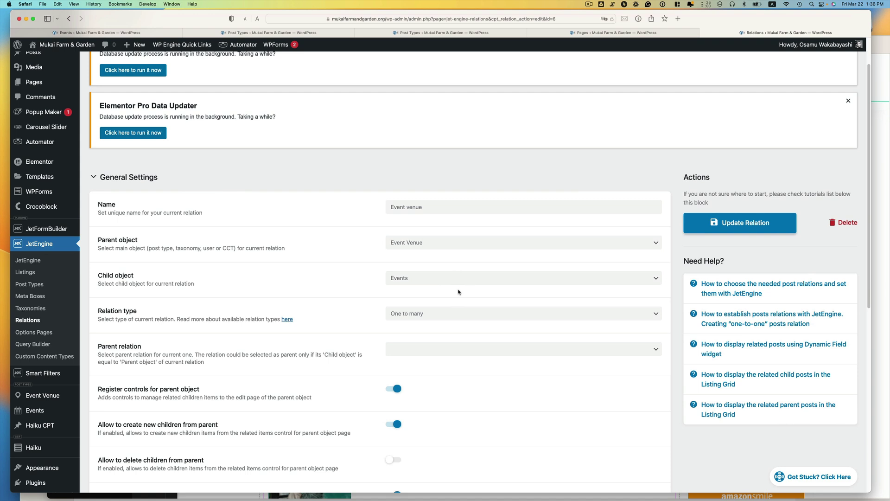
# Confirm parent Event Venue, child Events, type One to many, and update the relation.
pyautogui.click(468, 298)
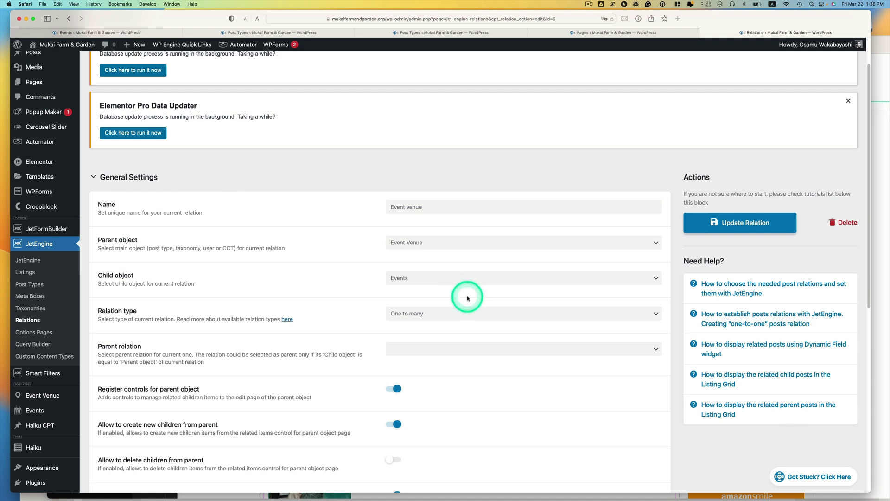
pyautogui.press('Tab')
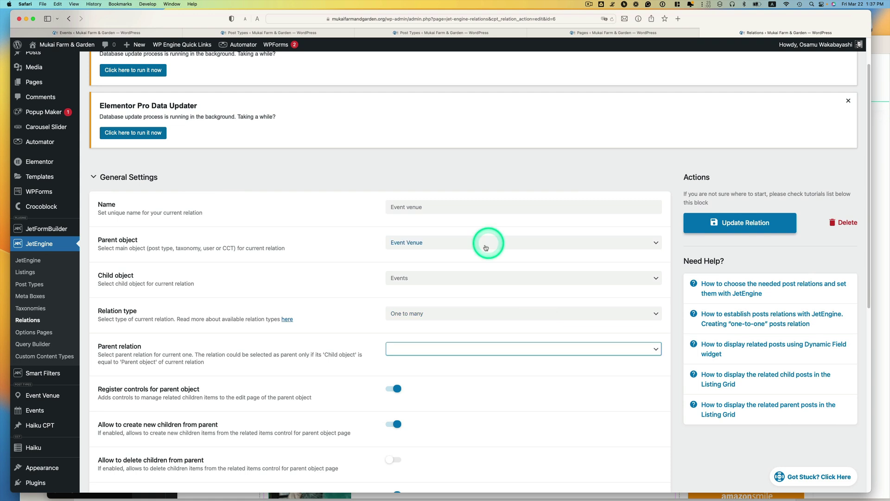
pyautogui.click(430, 248)
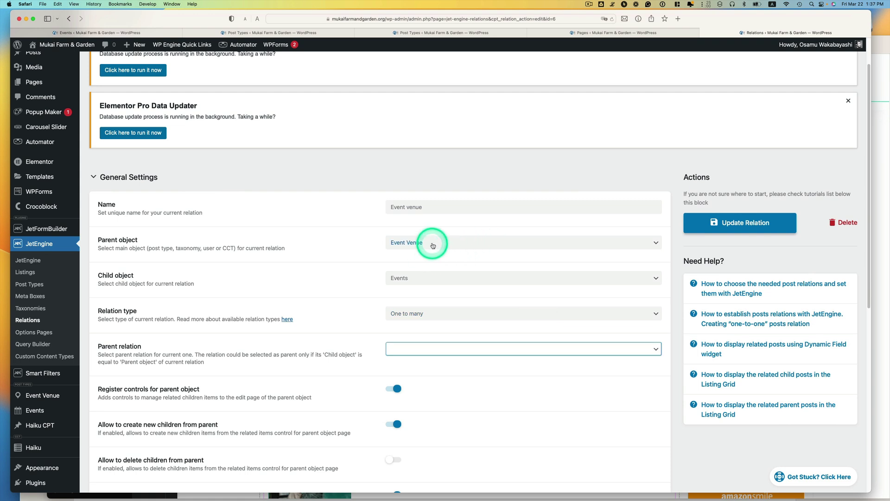
pyautogui.click(436, 278)
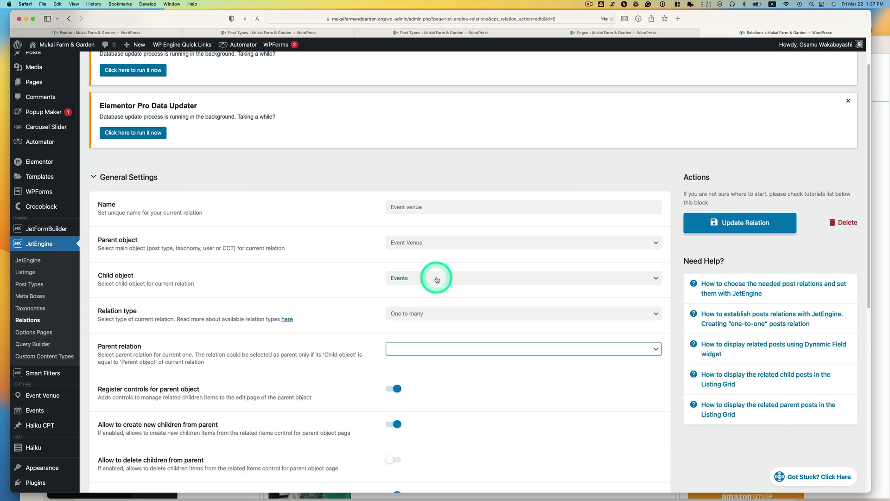
pyautogui.click(426, 315)
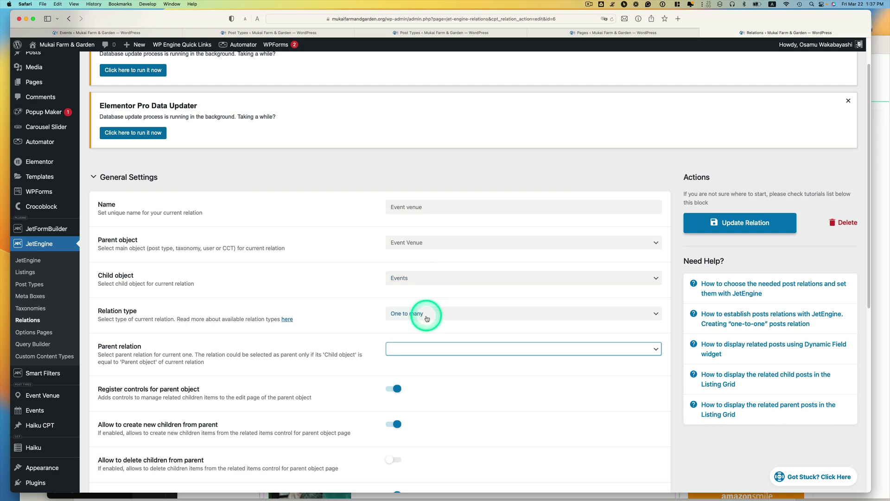
pyautogui.scroll(-3, 448, 316)
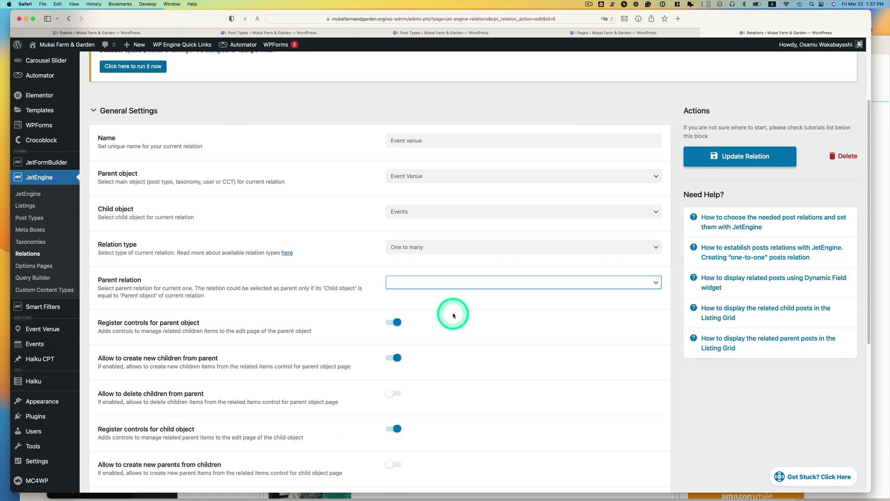
pyautogui.scroll(-10, 454, 315)
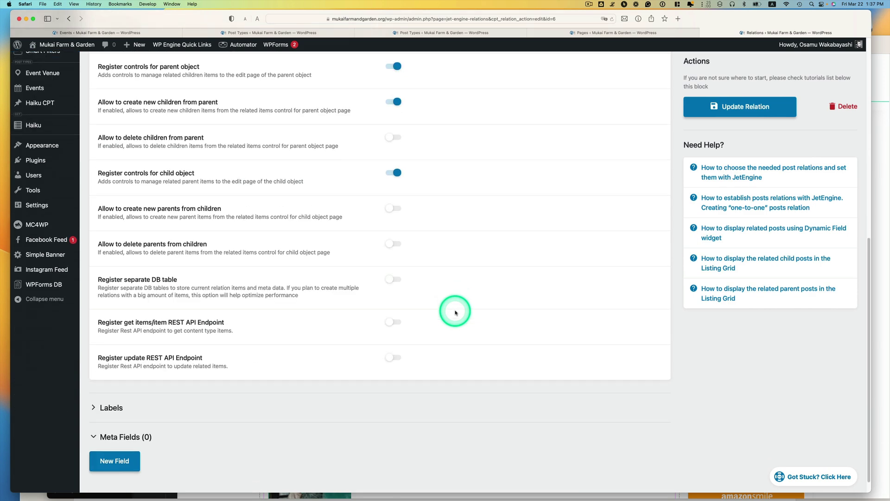
pyautogui.scroll(-1, 456, 313)
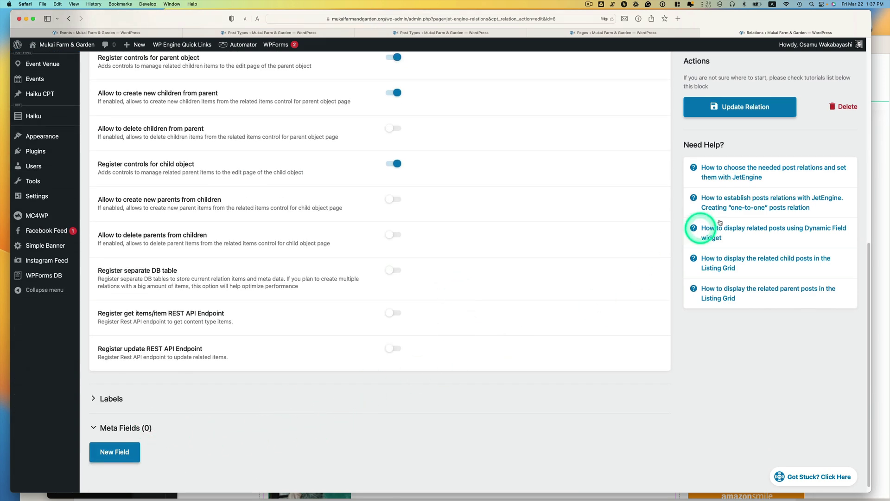
pyautogui.click(740, 107)
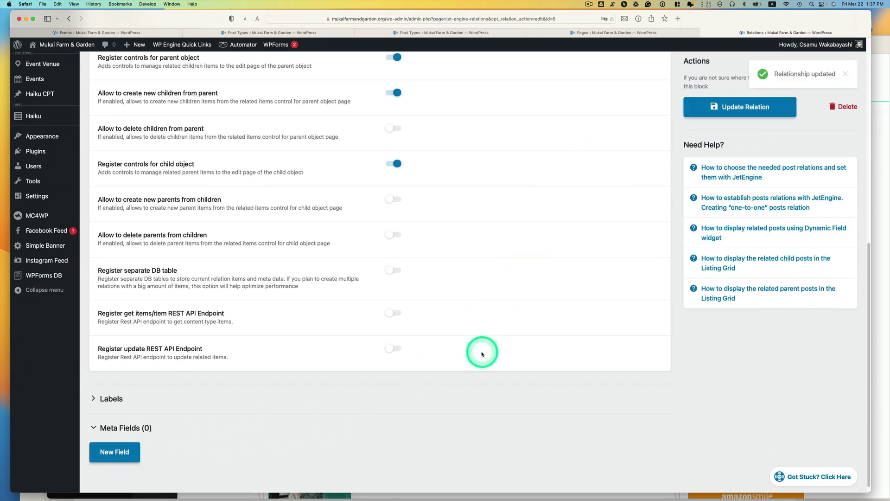
# Open Mukai Garden & Farm from All Event Venue and scroll to its four children events.
pyautogui.scroll(2, 36, 169)
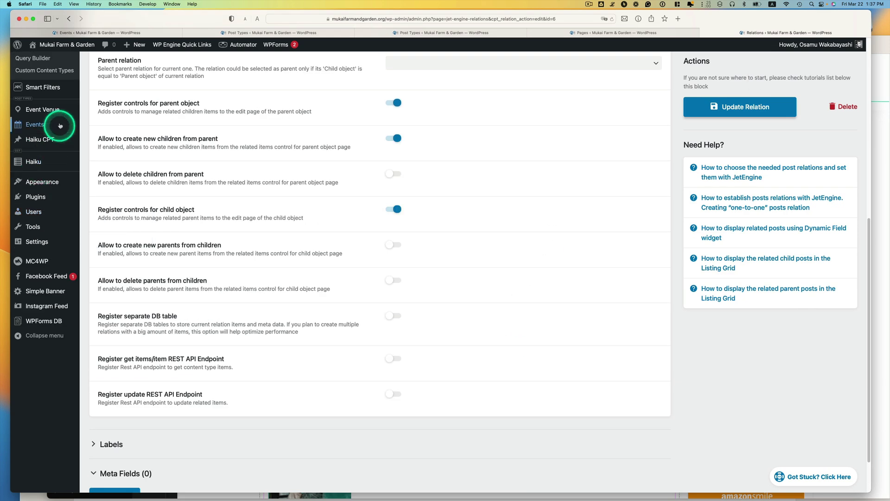
pyautogui.moveTo(52, 111)
pyautogui.click(108, 110)
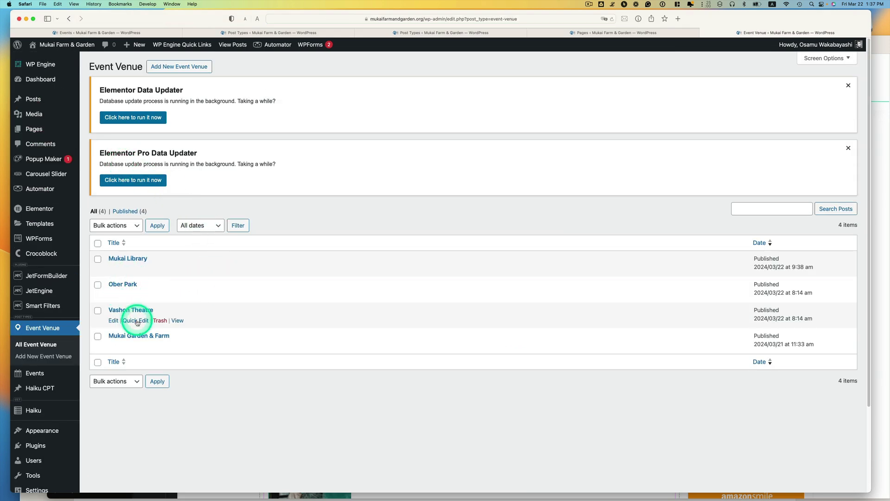
pyautogui.click(113, 345)
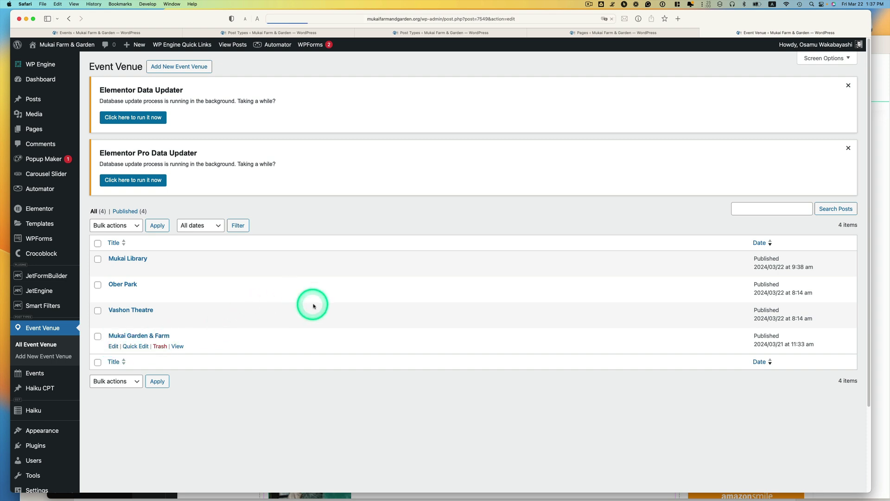
pyautogui.scroll(-1, 316, 296)
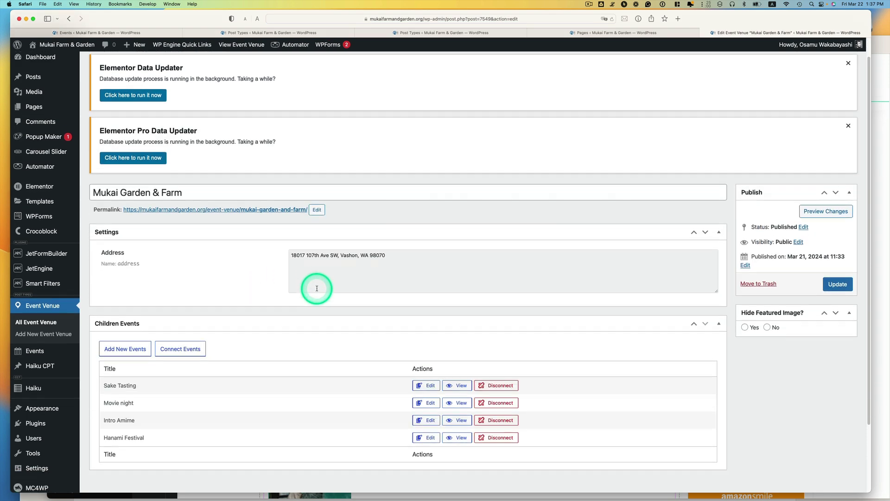
pyautogui.scroll(-1, 317, 289)
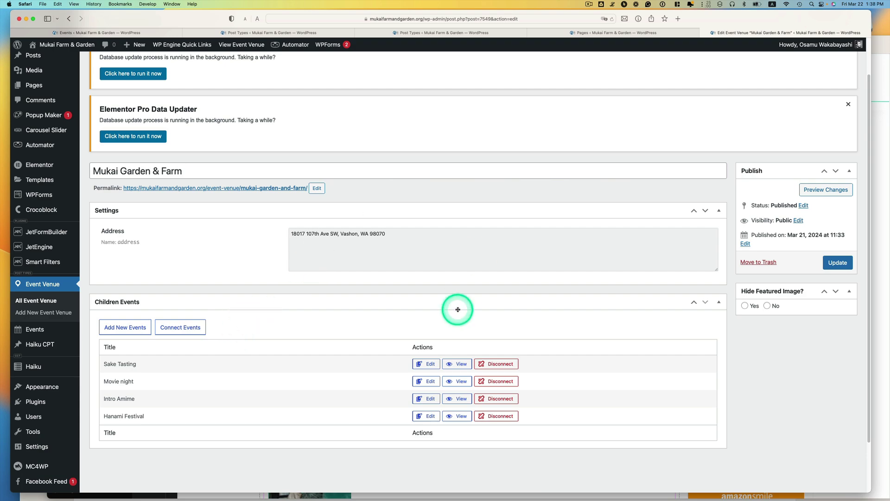
# Return to Elementor, edit the Upcoming Events listing item, and select its venue-name Dynamic Field.
pyautogui.hotkey('ctrl', 'Up')
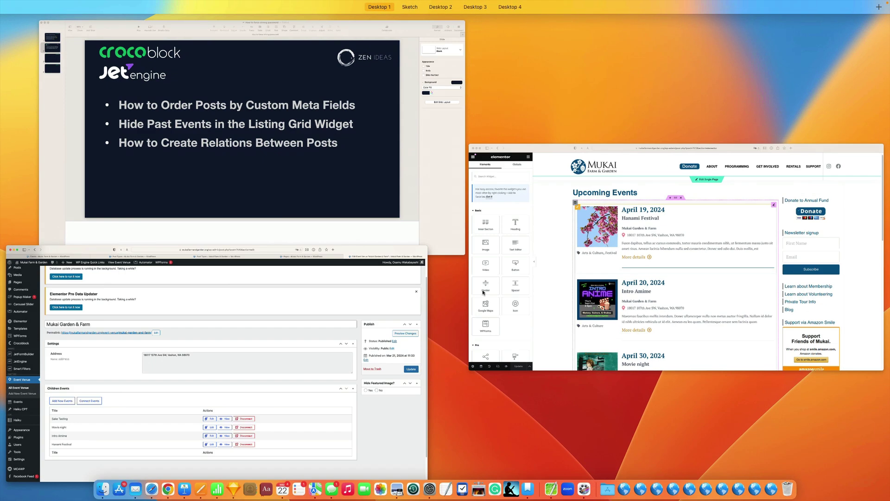
pyautogui.click(679, 250)
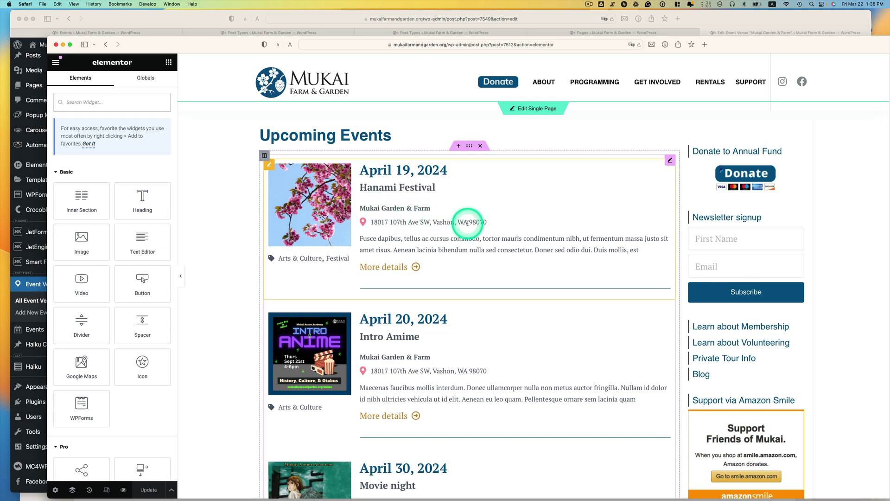
pyautogui.click(270, 166)
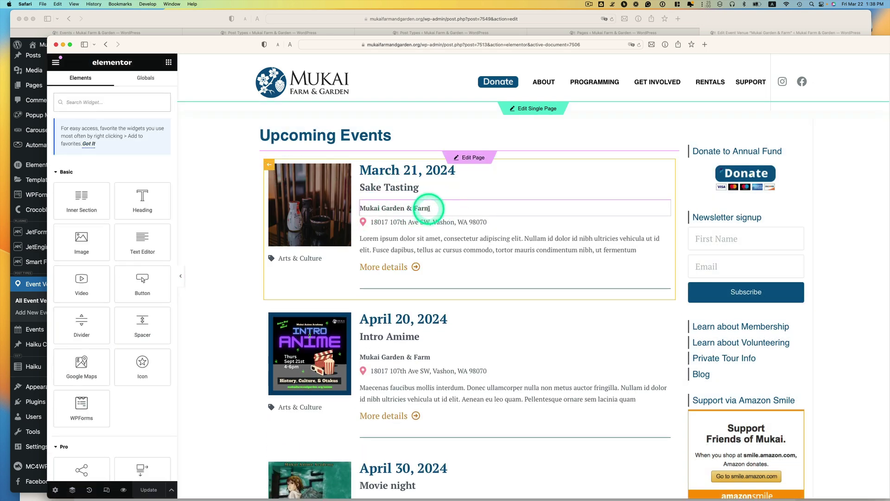
pyautogui.click(428, 208)
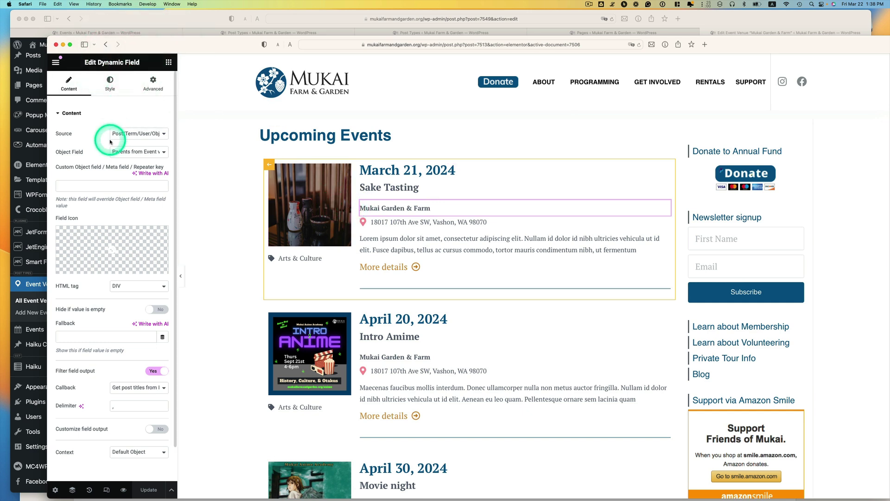
# Verify the venue name field uses the Post/Object source with Parents from Event venue.
pyautogui.click(132, 134)
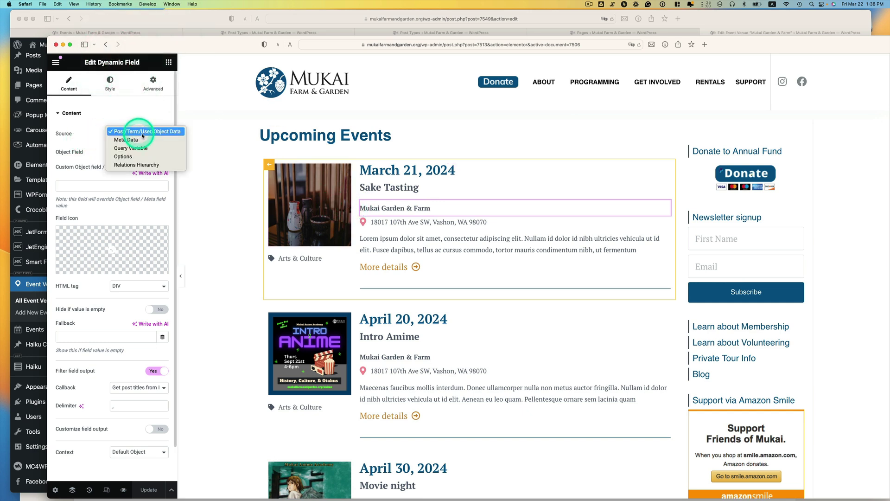
pyautogui.click(124, 132)
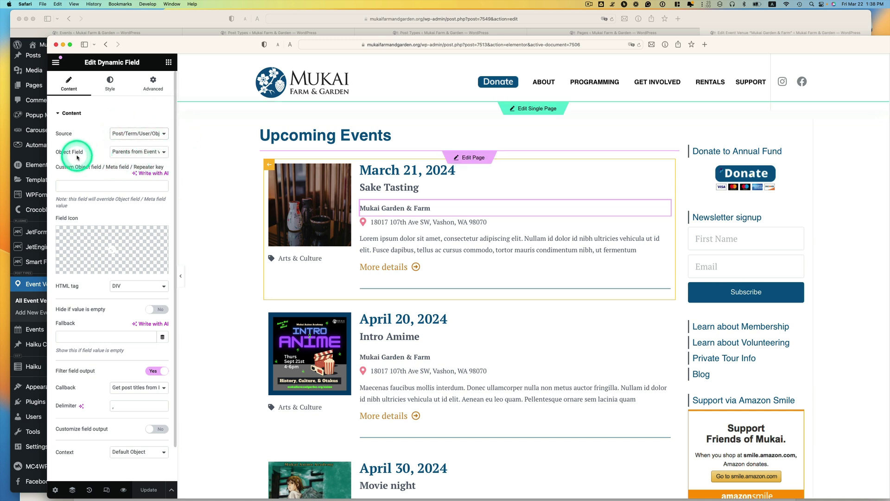
pyautogui.click(128, 152)
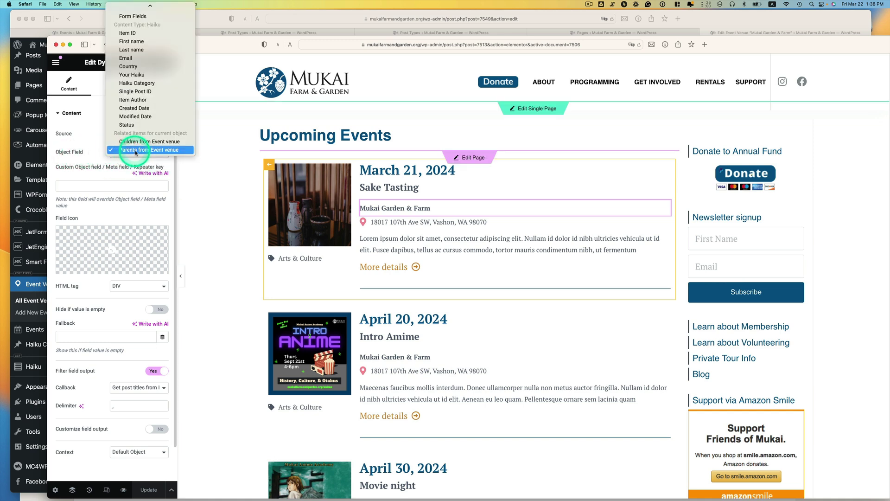
pyautogui.click(182, 150)
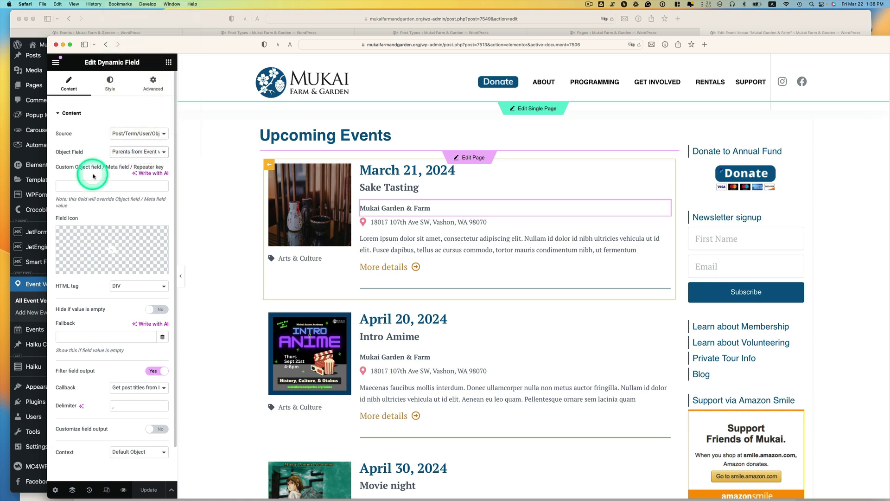
pyautogui.click(449, 224)
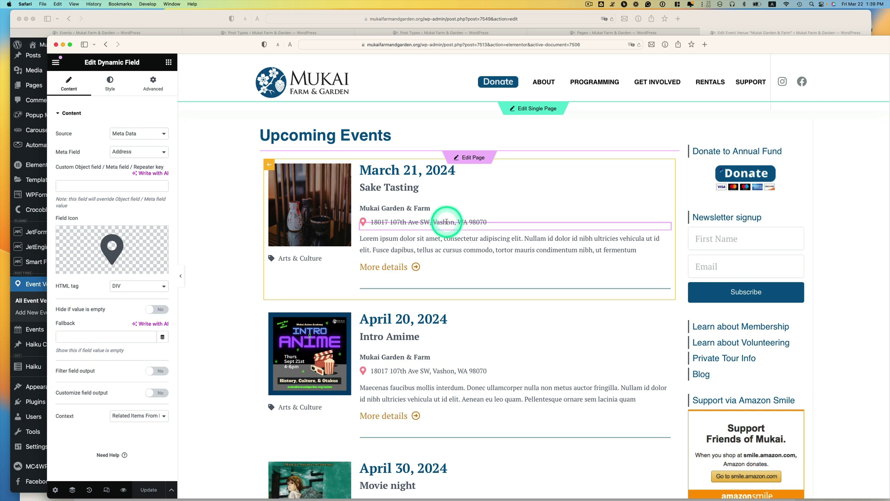
pyautogui.click(427, 208)
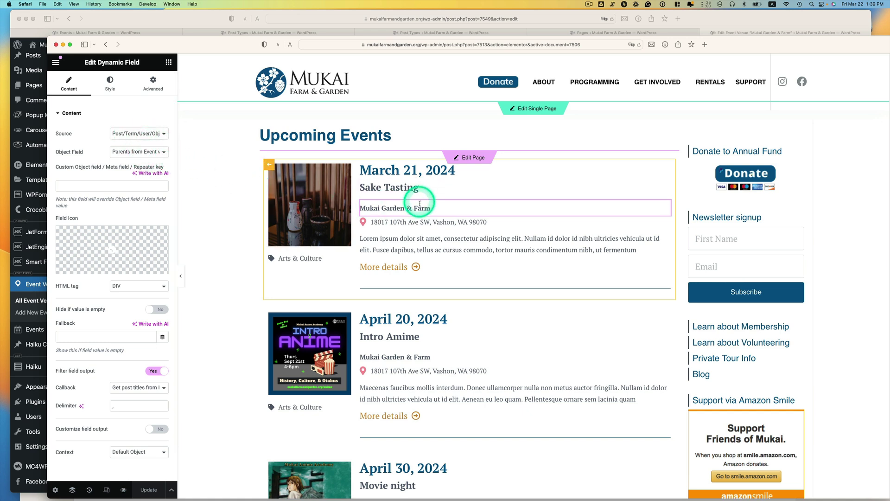
# Confirm the address line shows Meta Data > Address, then bring the Keynote overview slide forward.
pyautogui.click(423, 223)
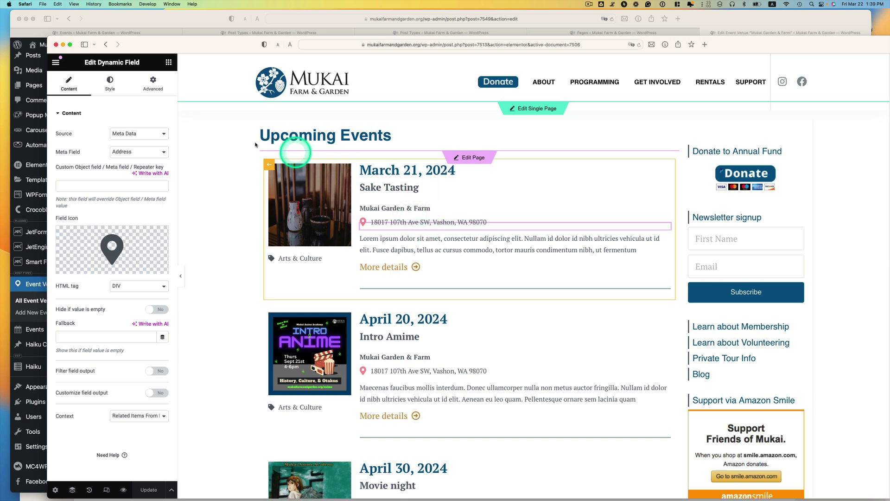
pyautogui.click(123, 134)
pyautogui.click(123, 132)
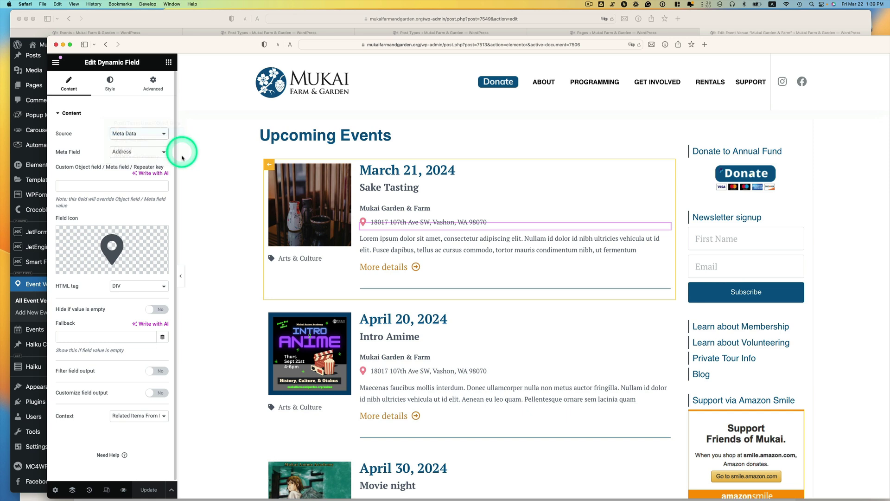
pyautogui.click(132, 151)
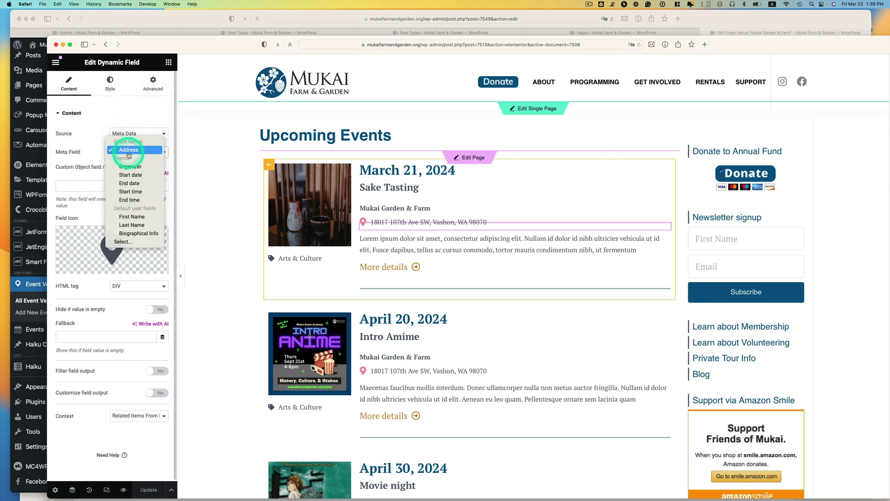
pyautogui.click(204, 181)
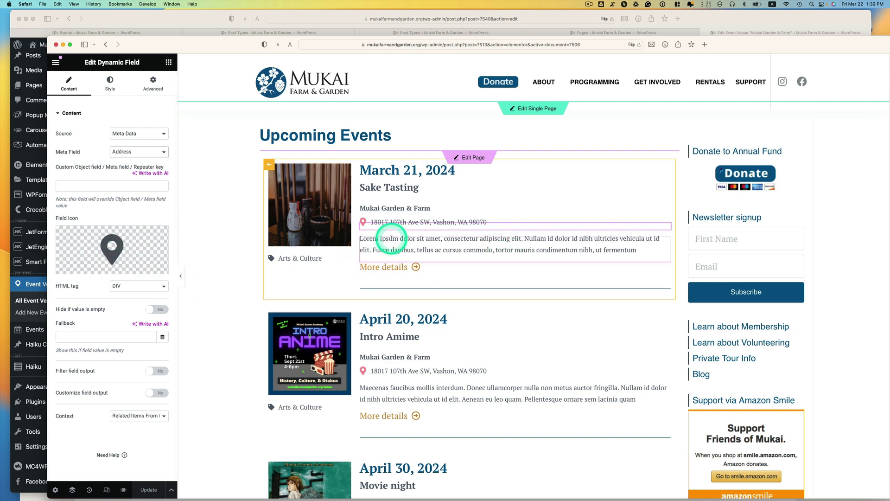
pyautogui.press('super+Tab')
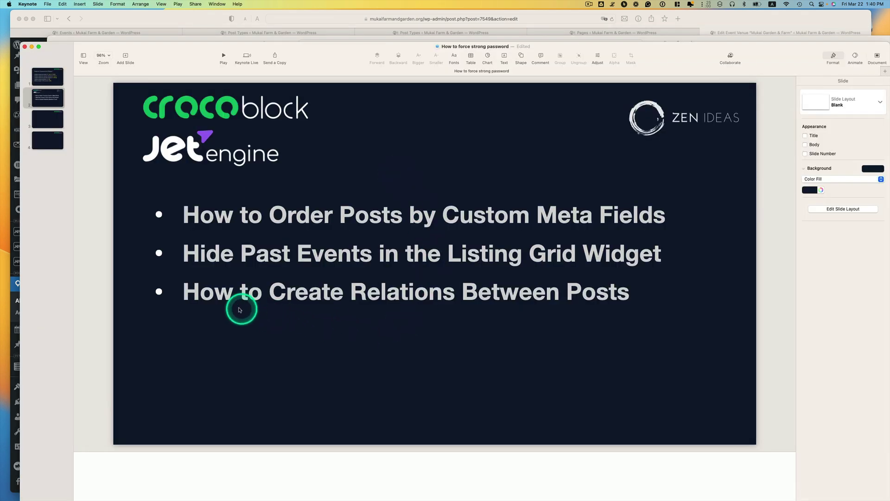